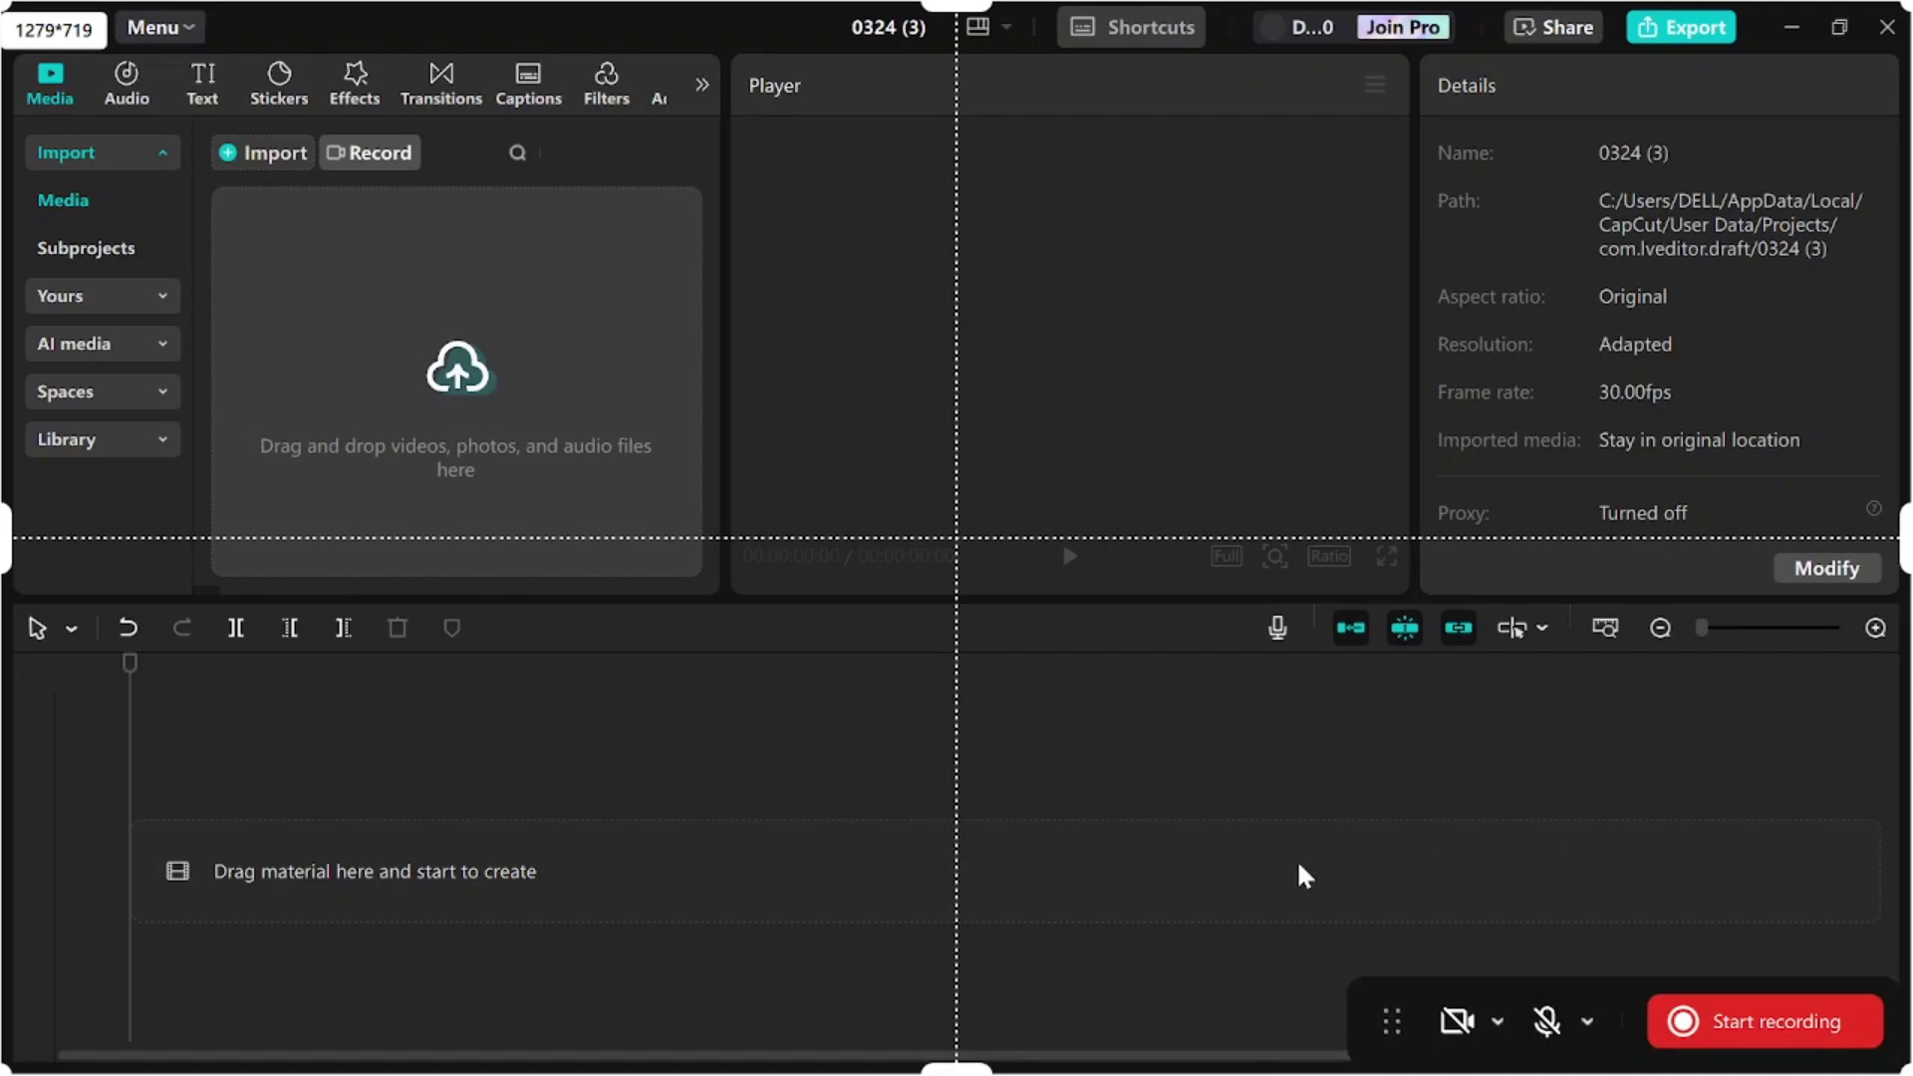
- Start a screen recording and let the countdown finish, landing on the project list
left_click(1754, 1020)
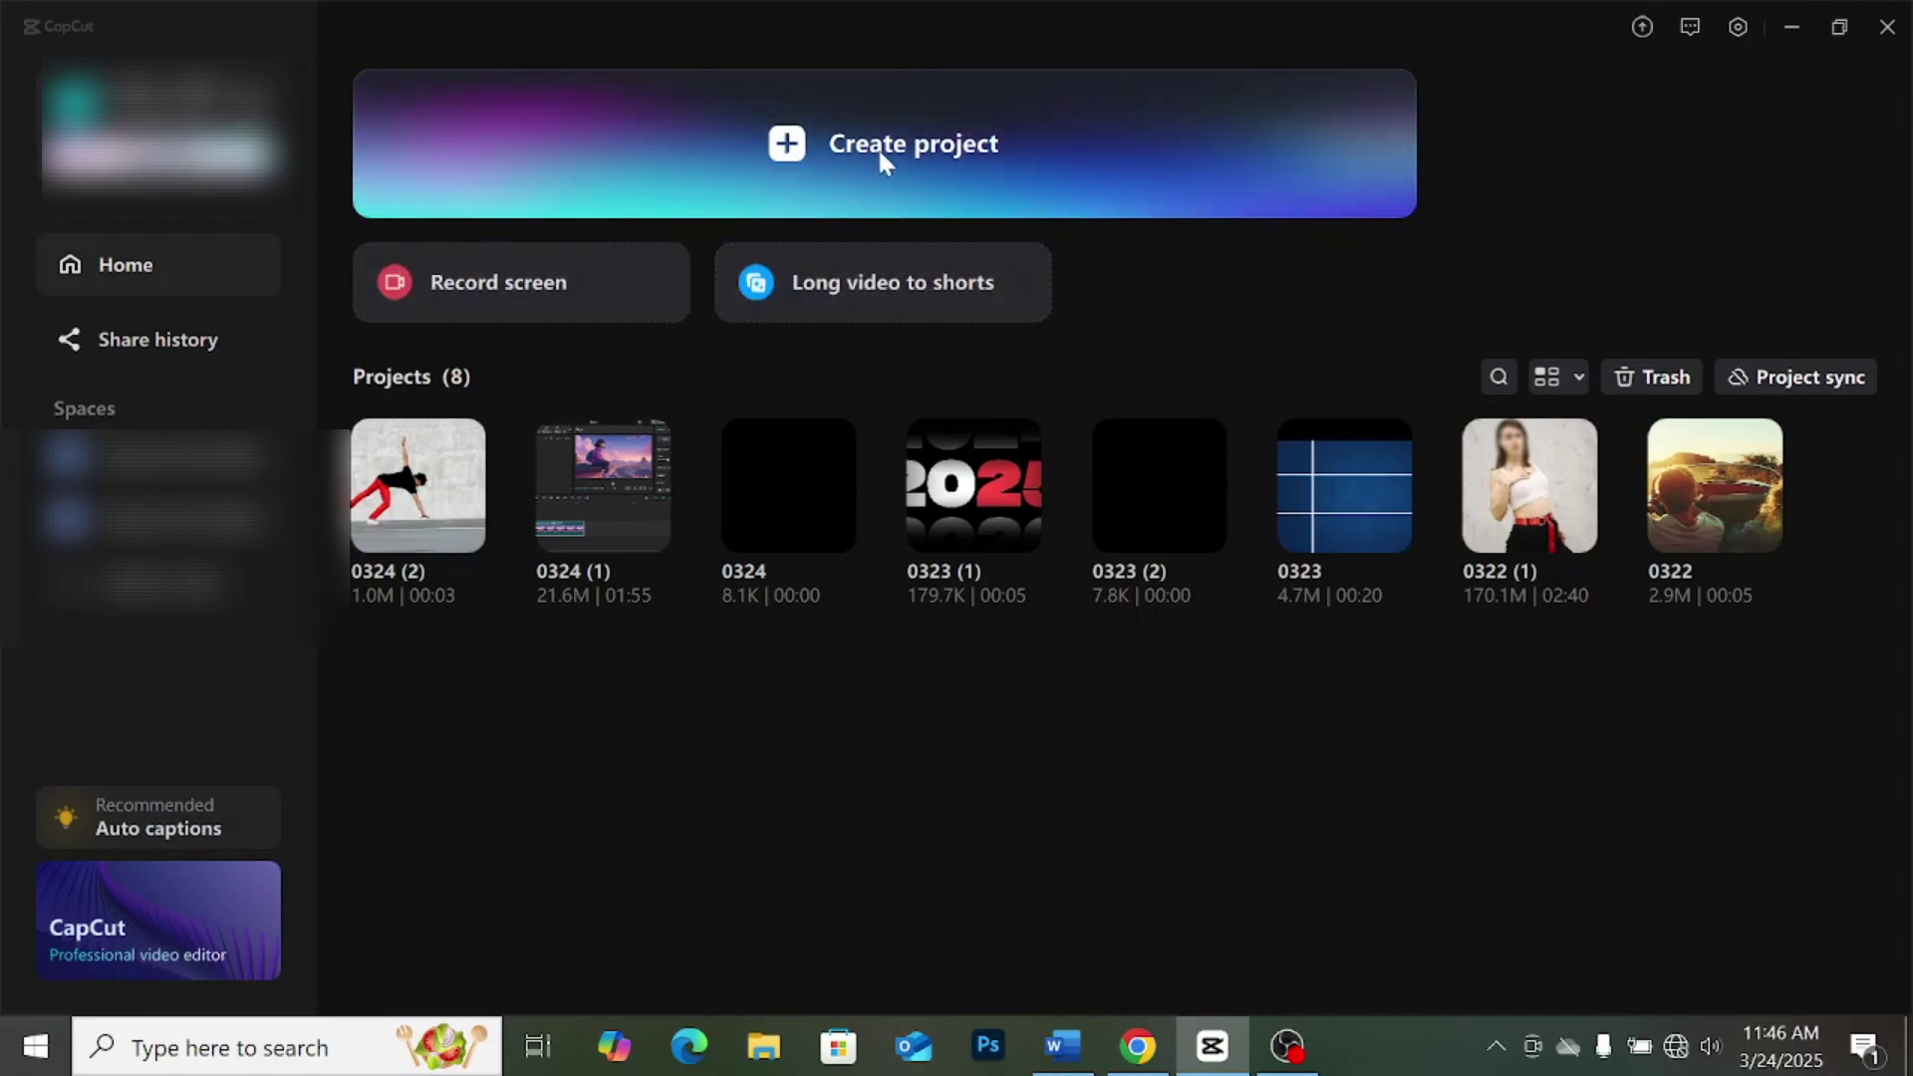
- Create an empty project and set a full-screen (1279*719) recording area
left_click(931, 155)
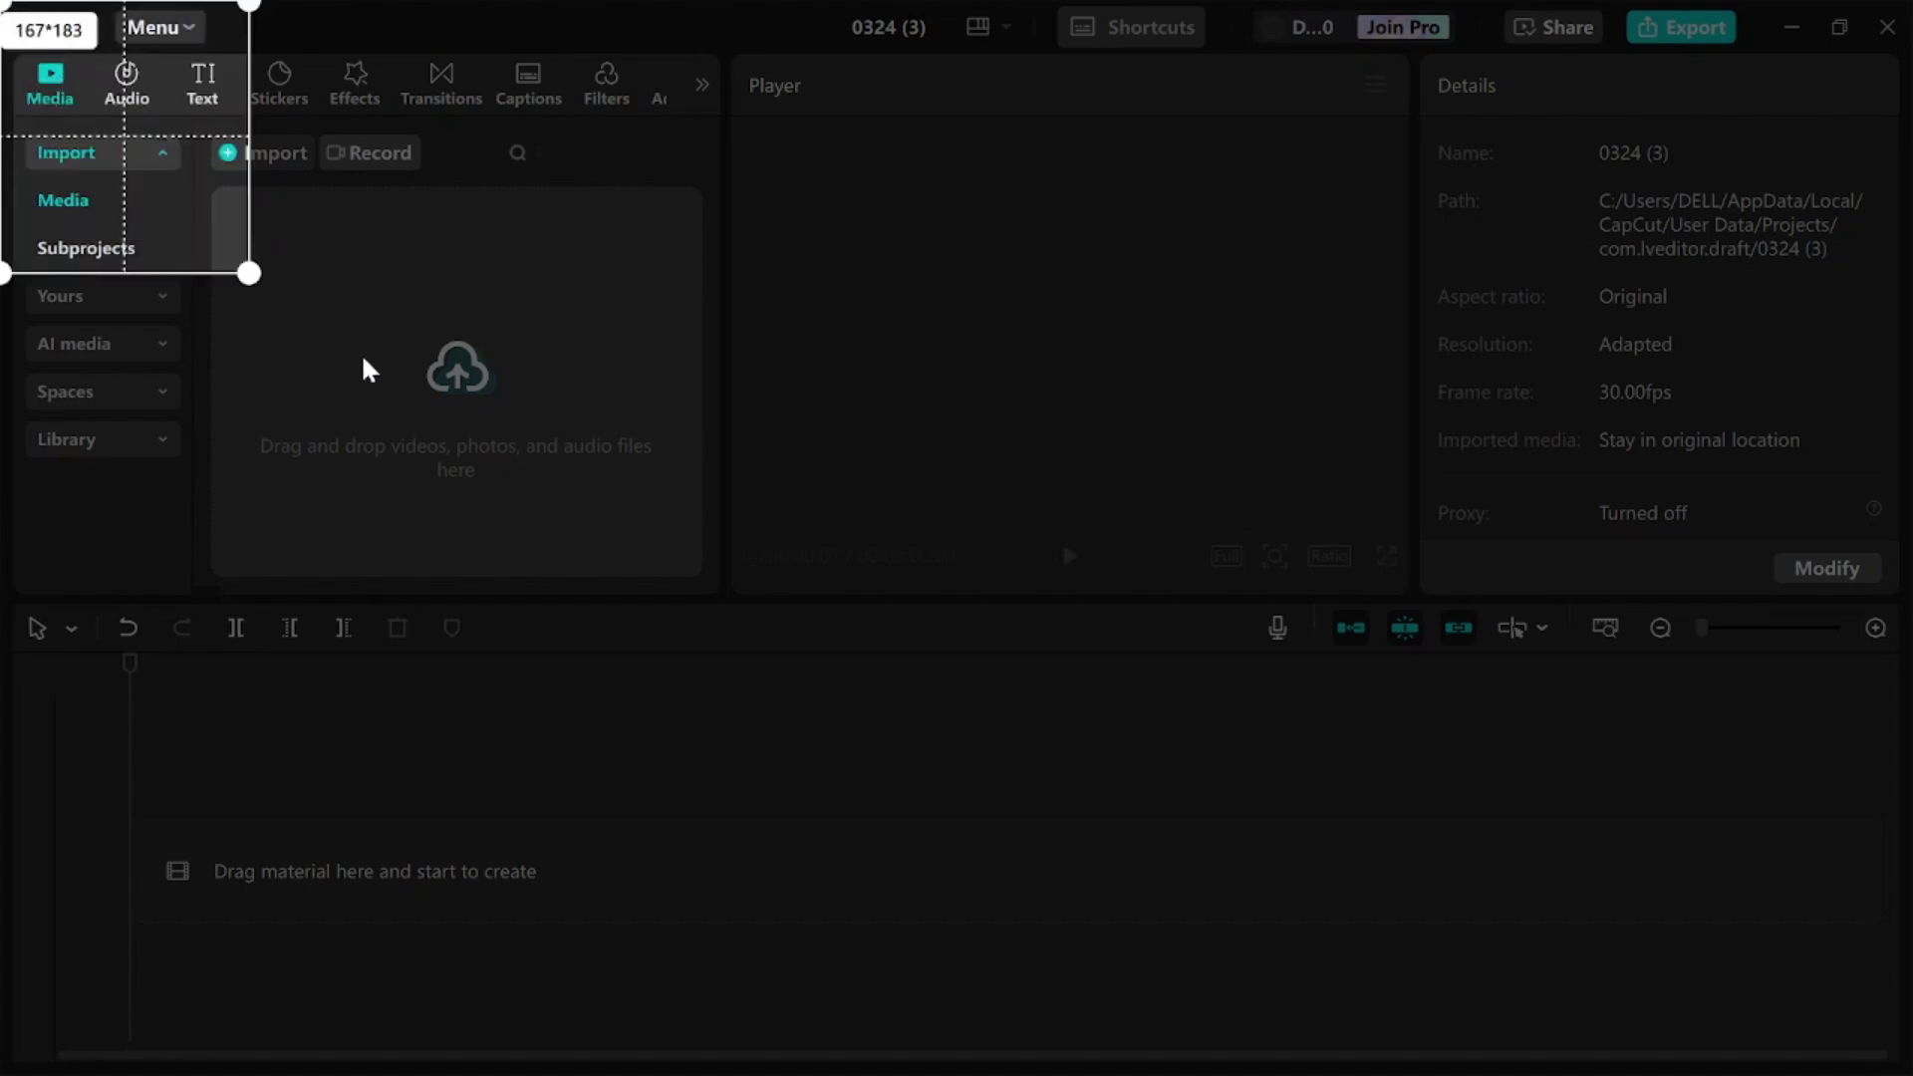
mouse_move(41, 53)
left_mouse_down()
mouse_move(783, 635)
mouse_move(731, 609)
left_mouse_up()
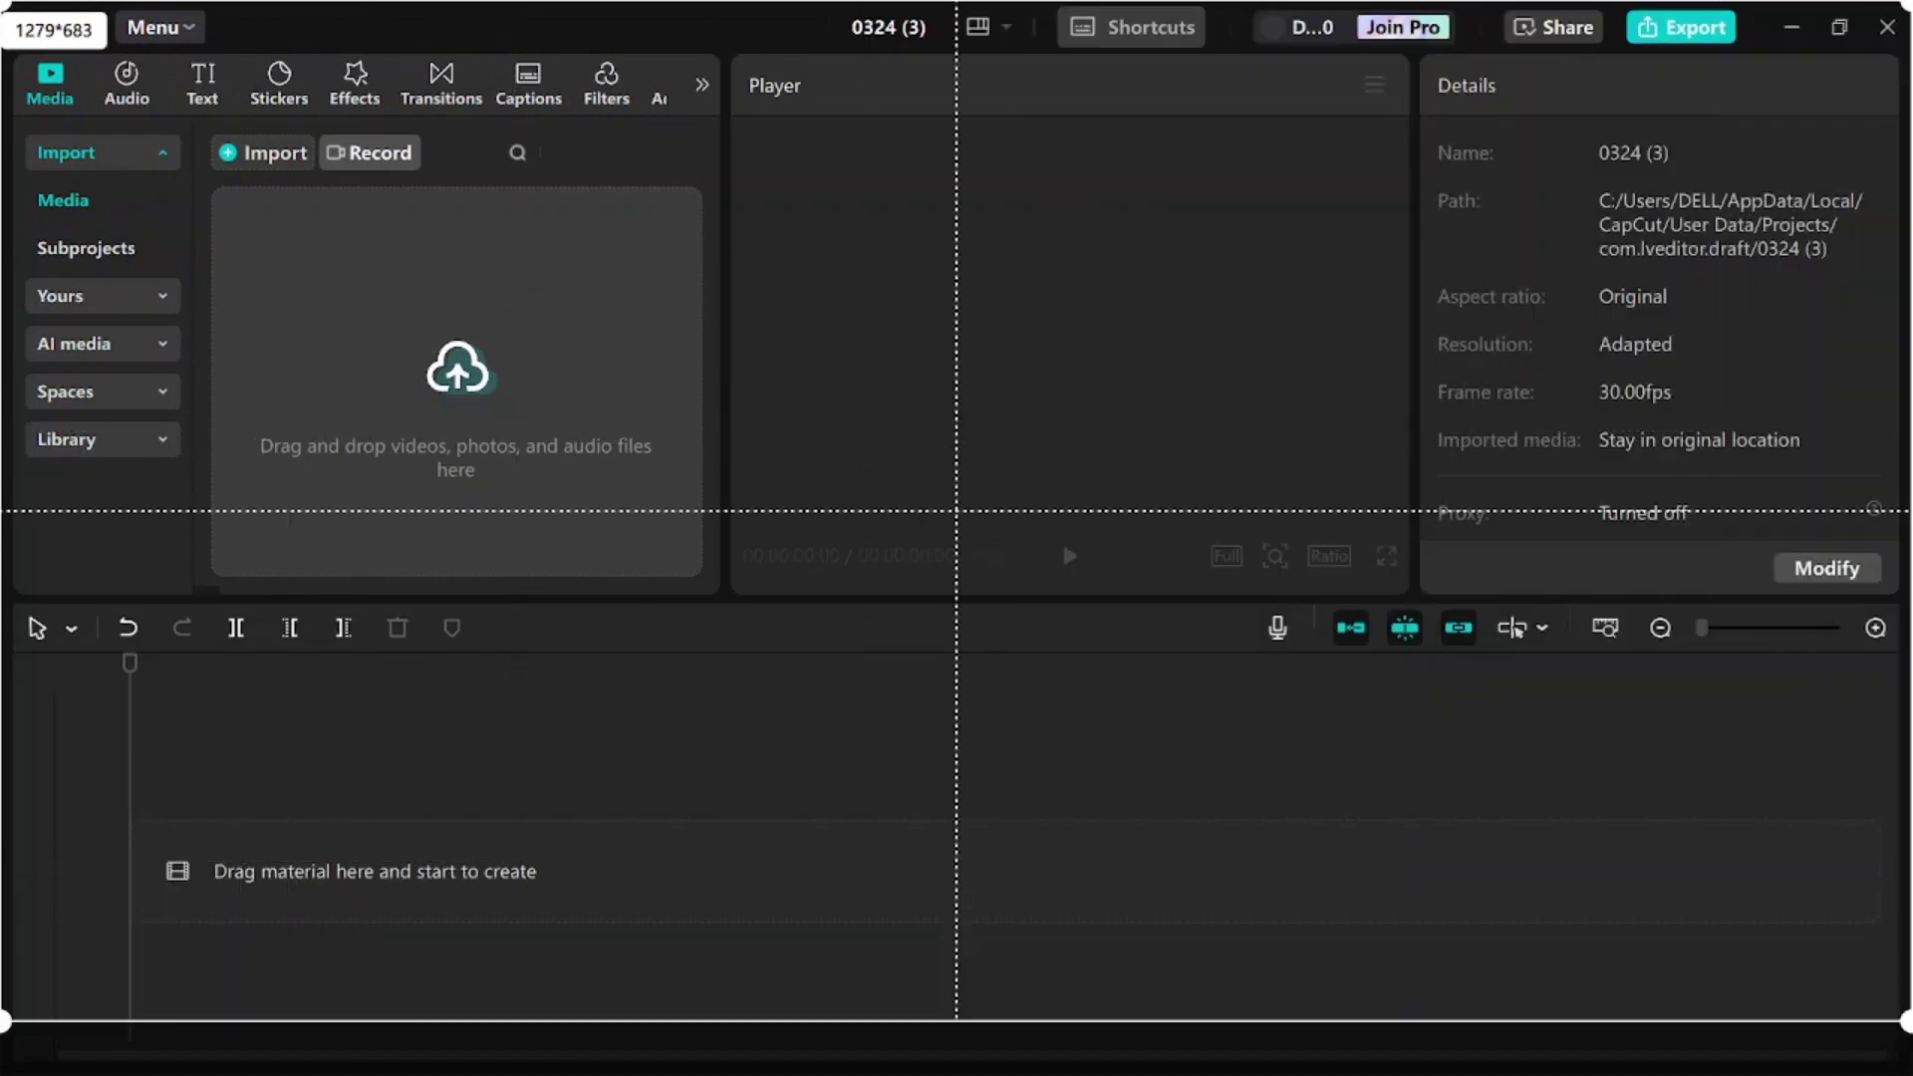
mouse_move(729, 604)
left_mouse_down()
mouse_move(1912, 1037)
mouse_move(1912, 1074)
left_mouse_up()
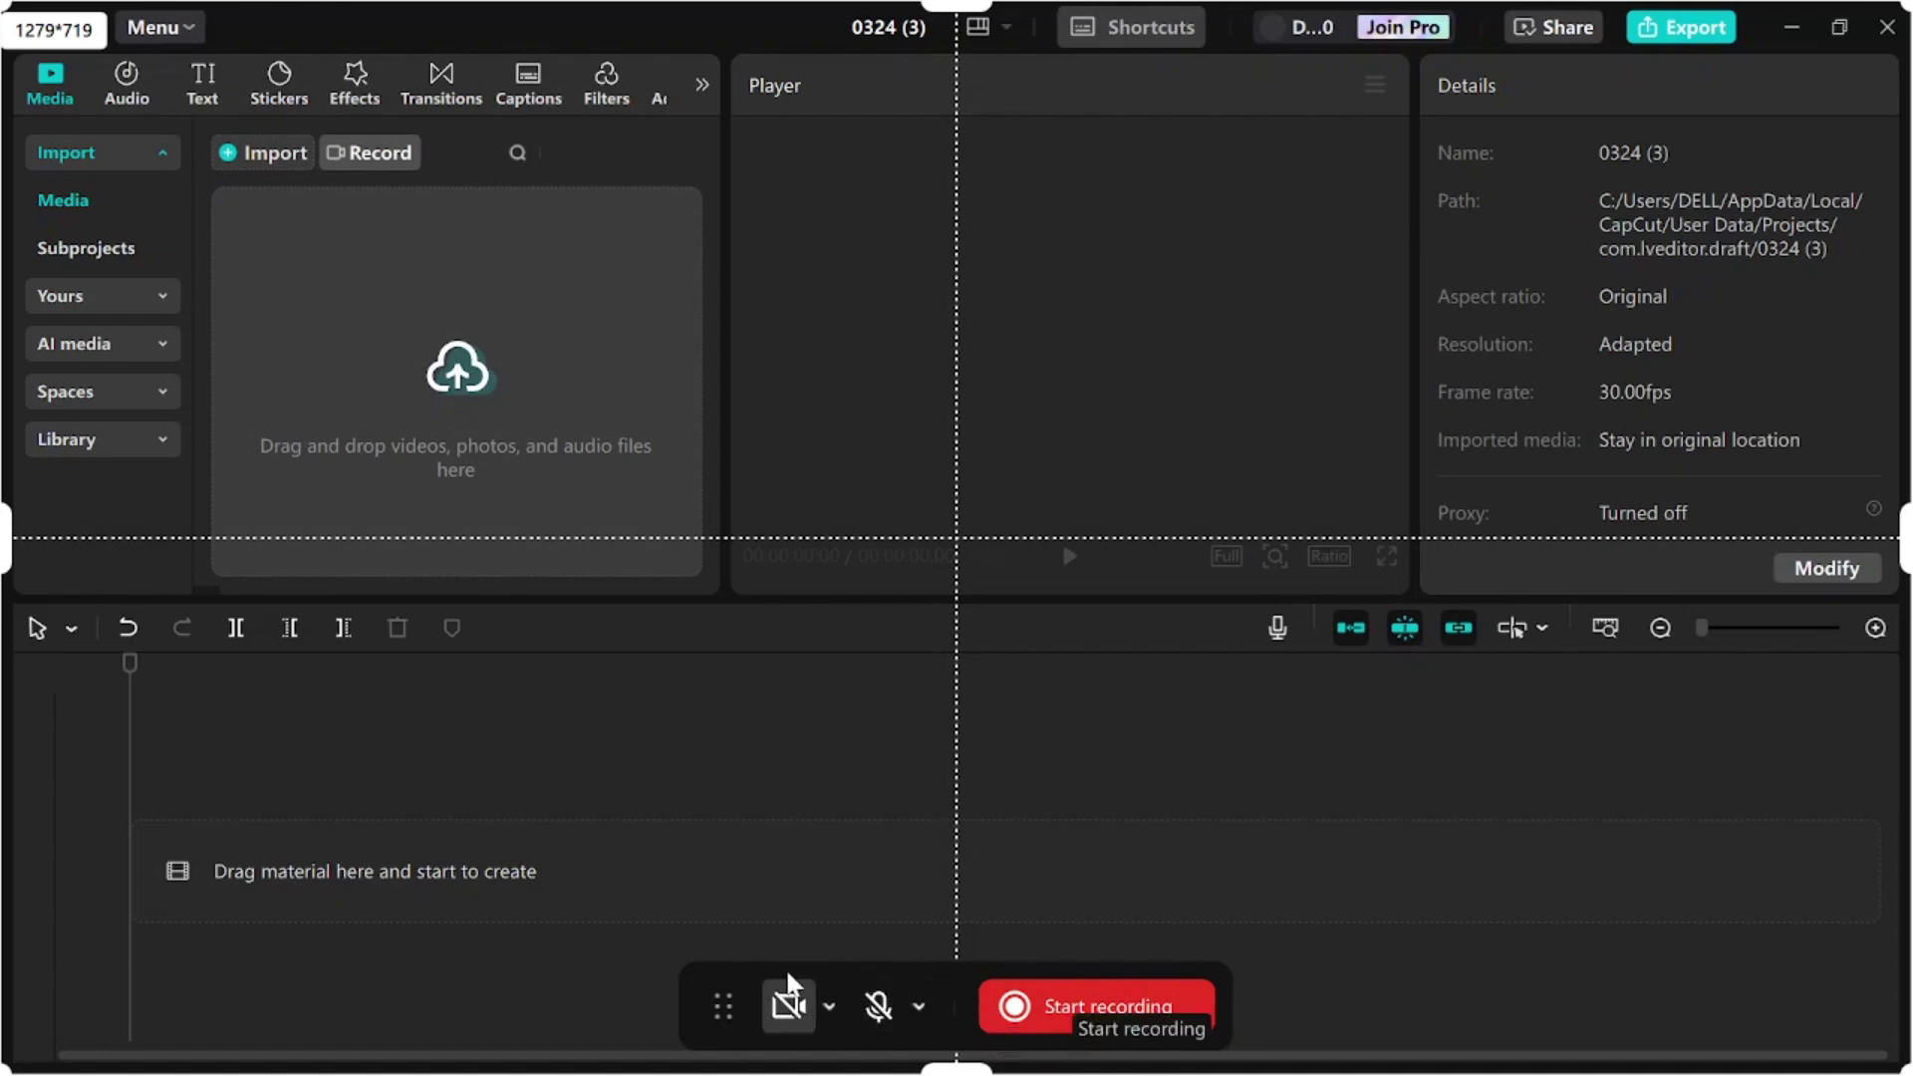
left_click(917, 1007)
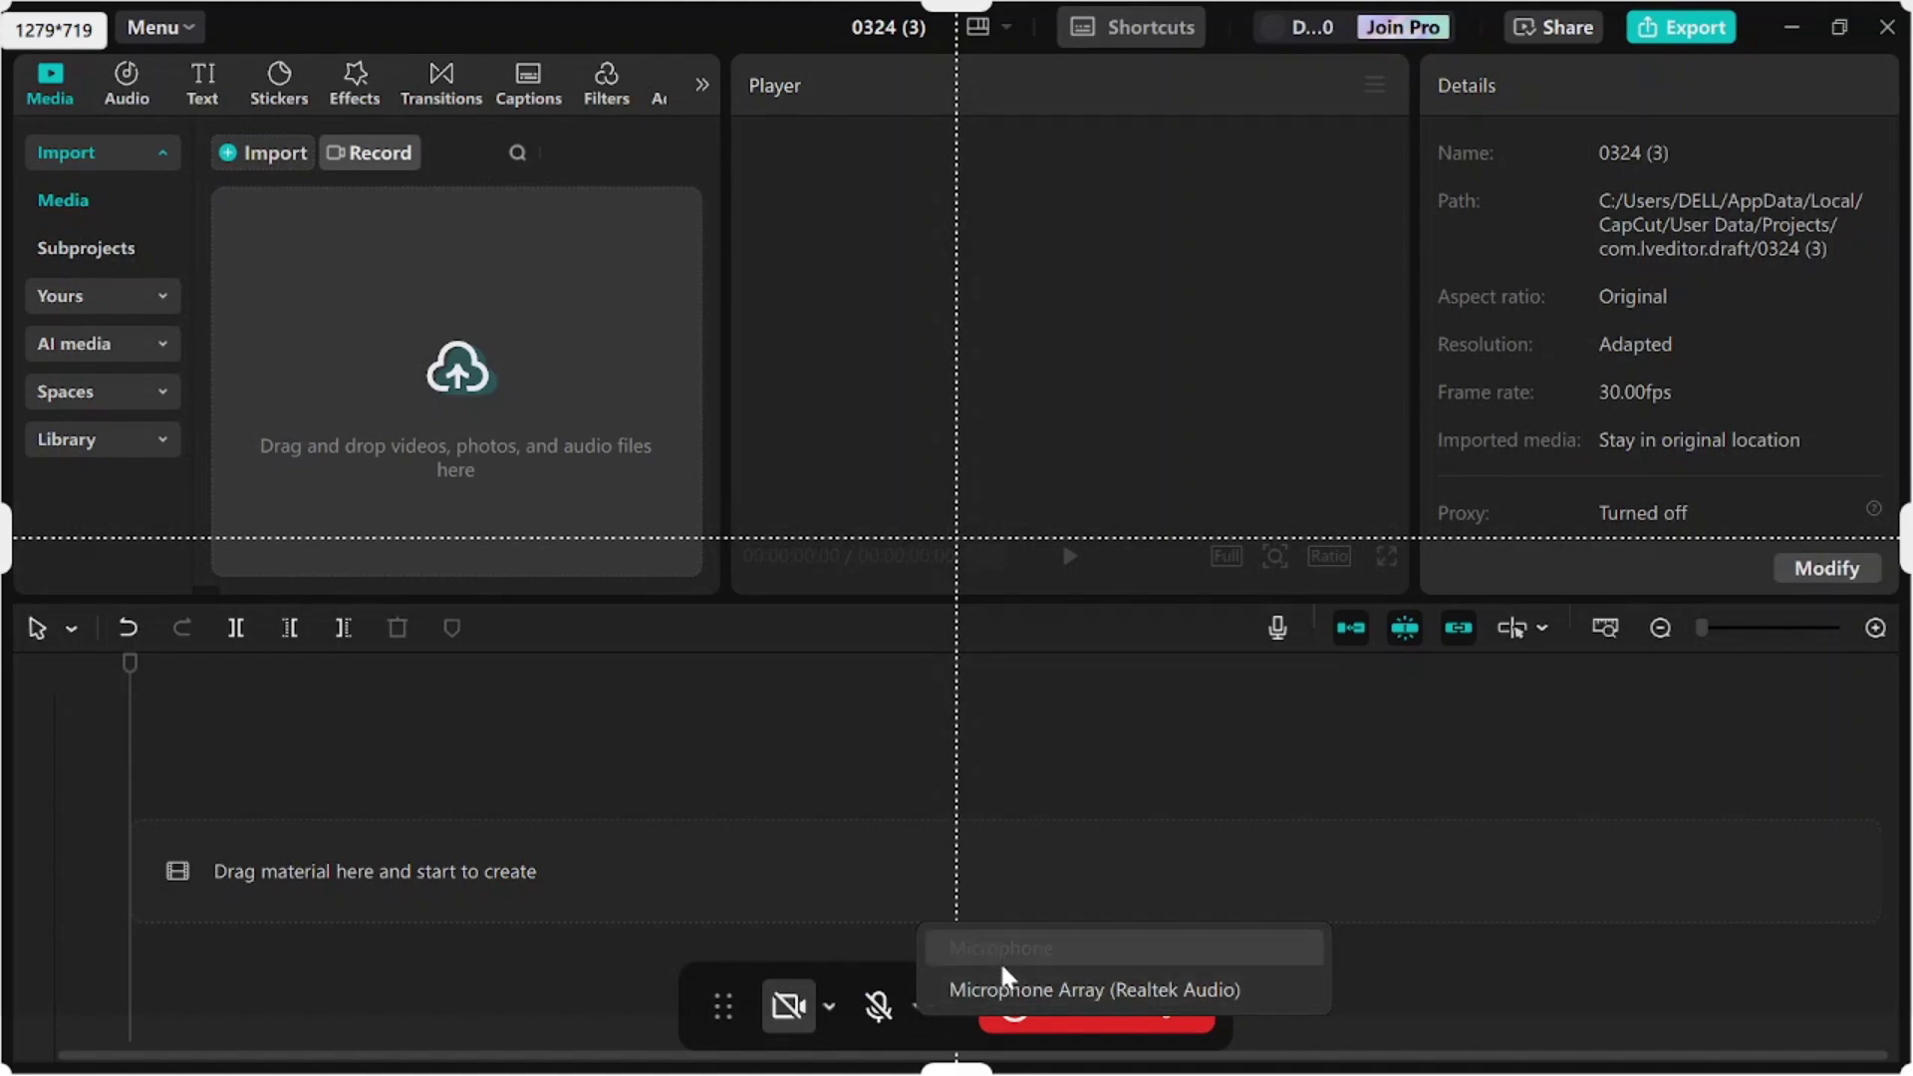
left_click(854, 956)
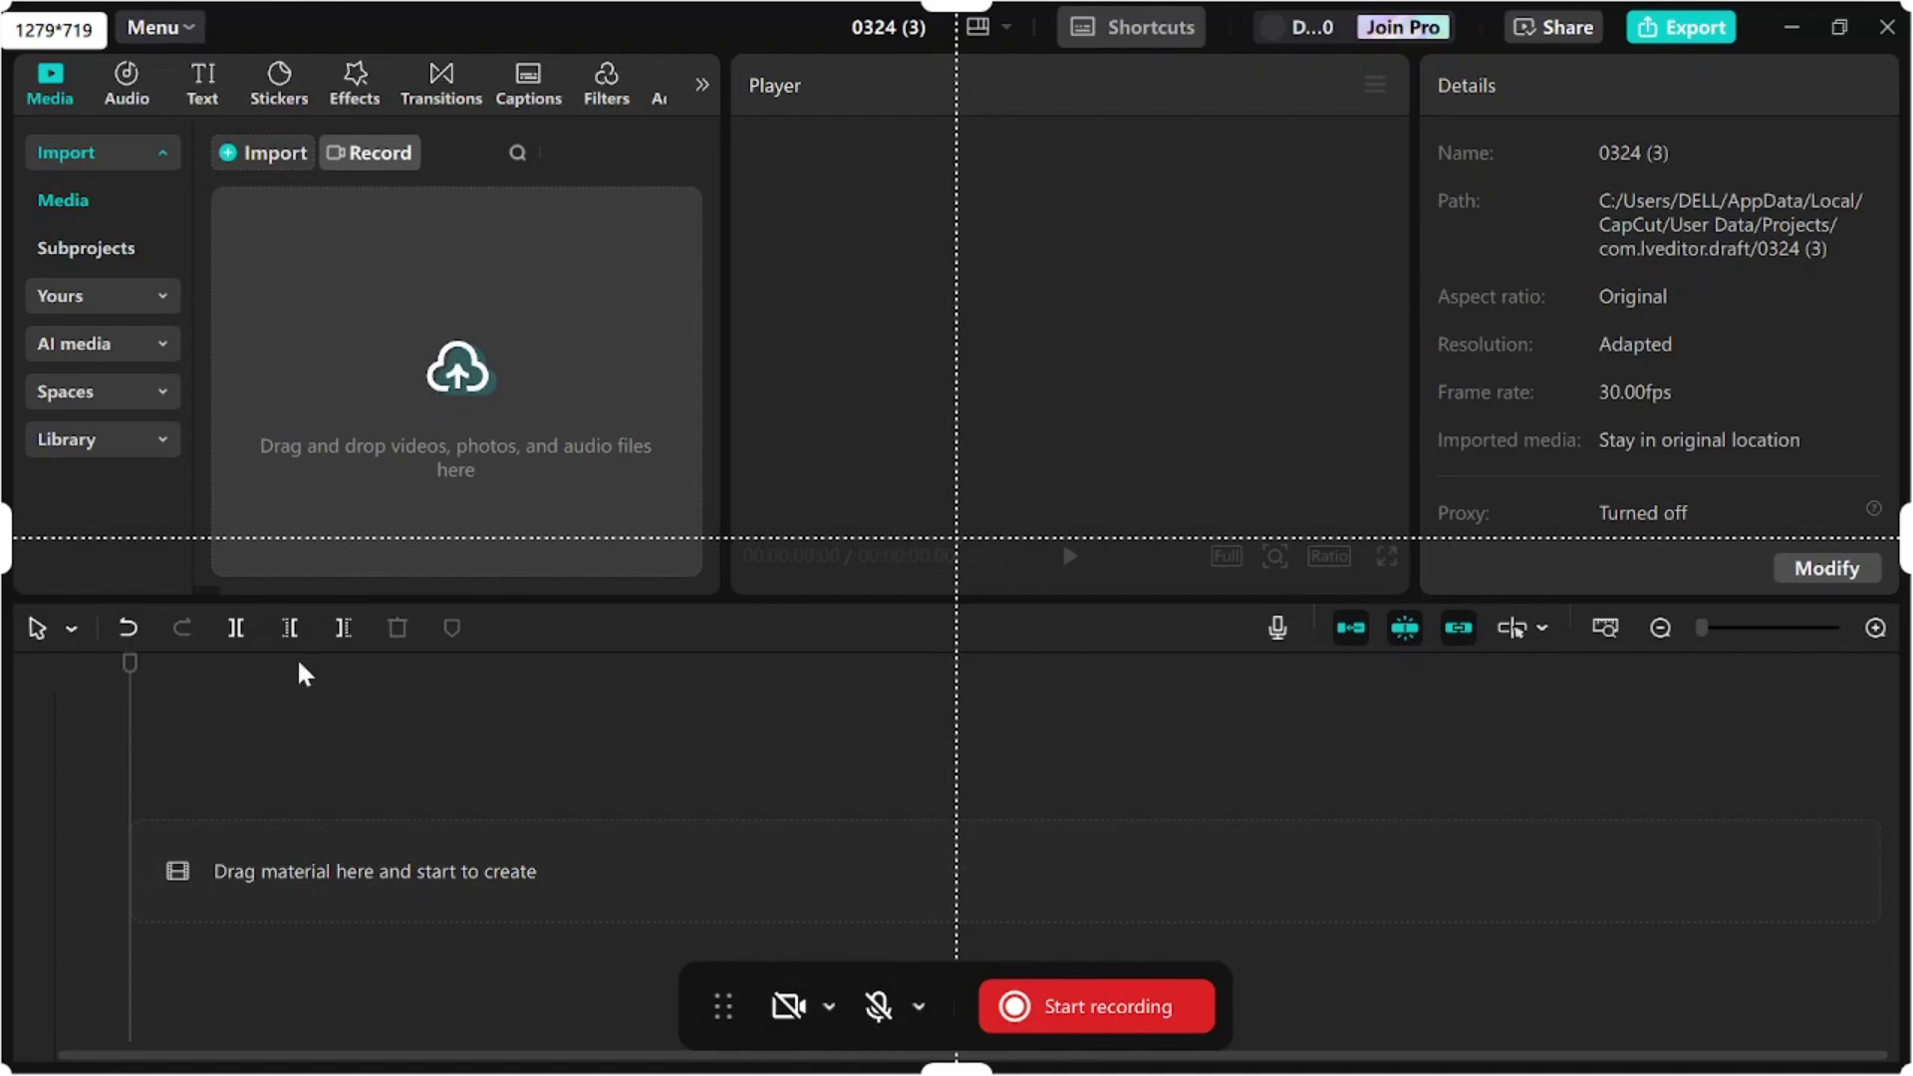
- Enable the webcam, shrink its bubble, move it bottom-right and make it square
left_click(790, 1006)
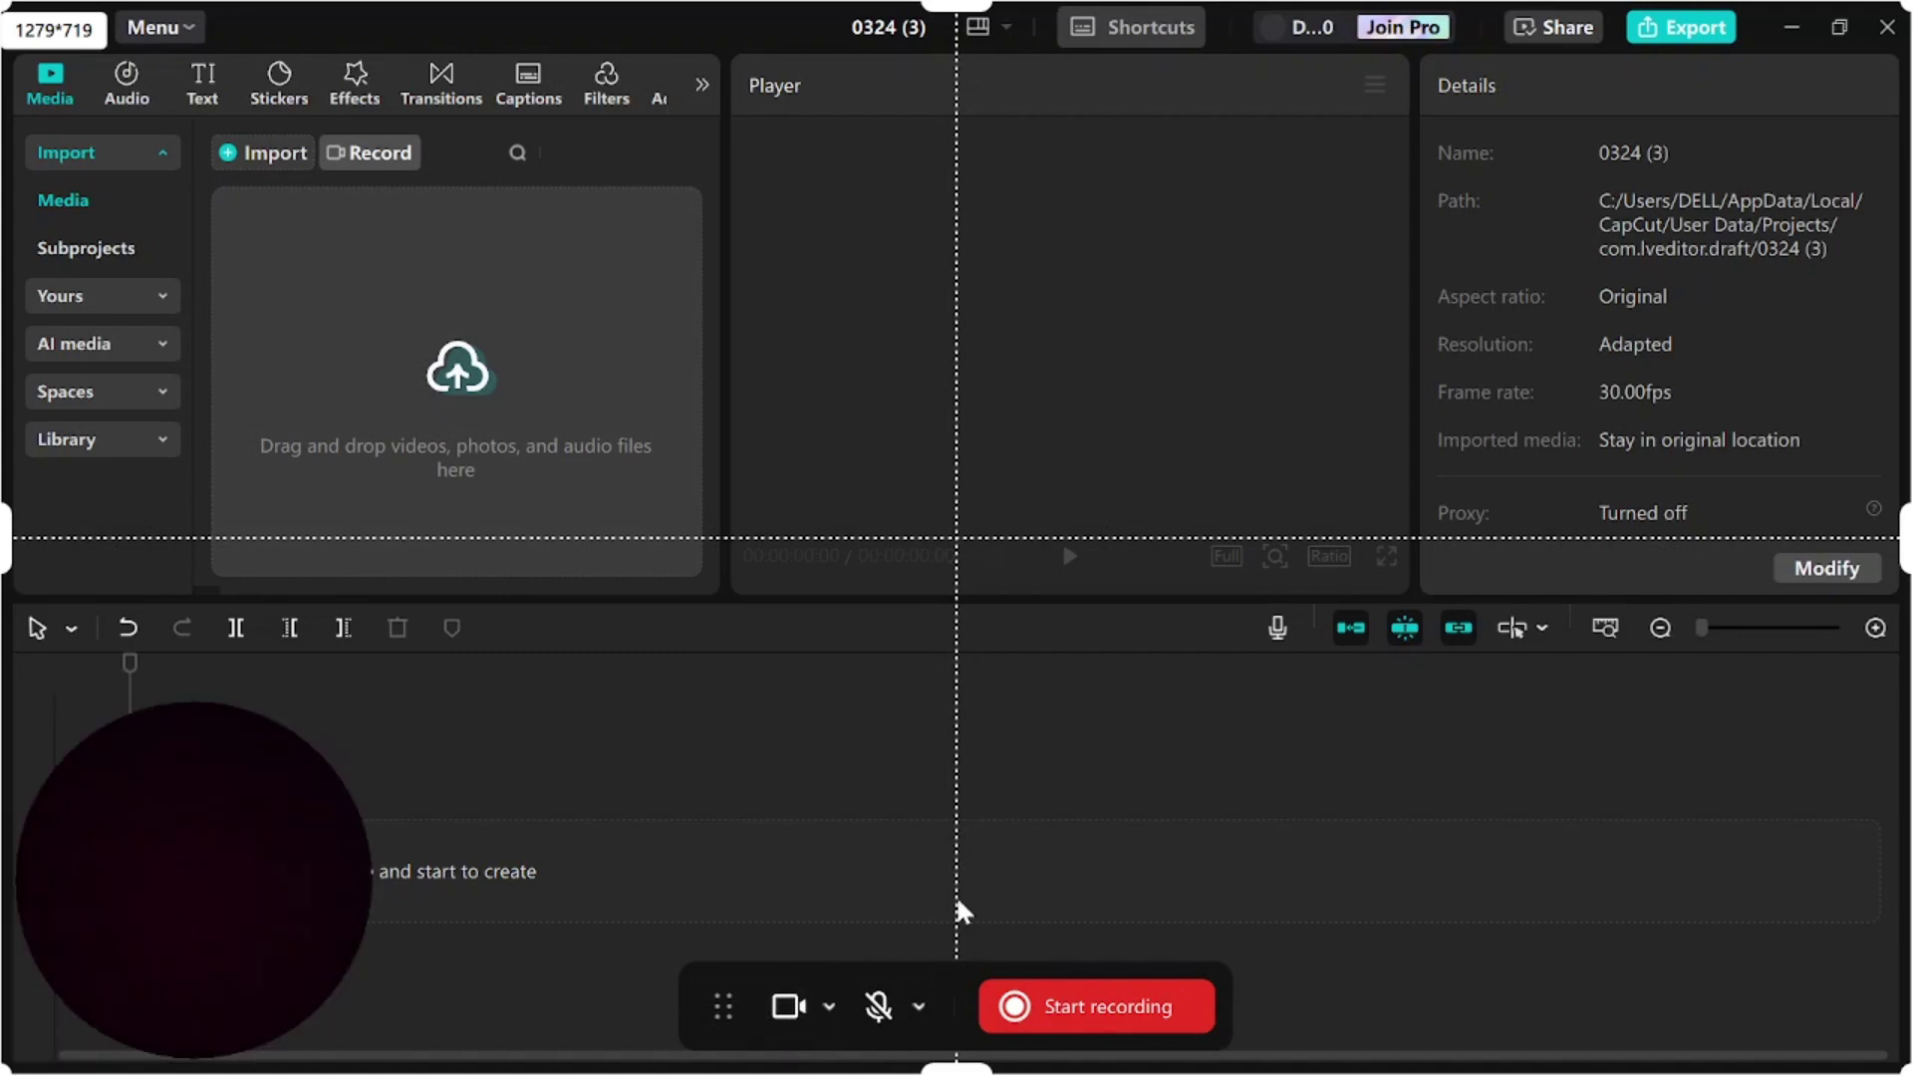
left_click(832, 1007)
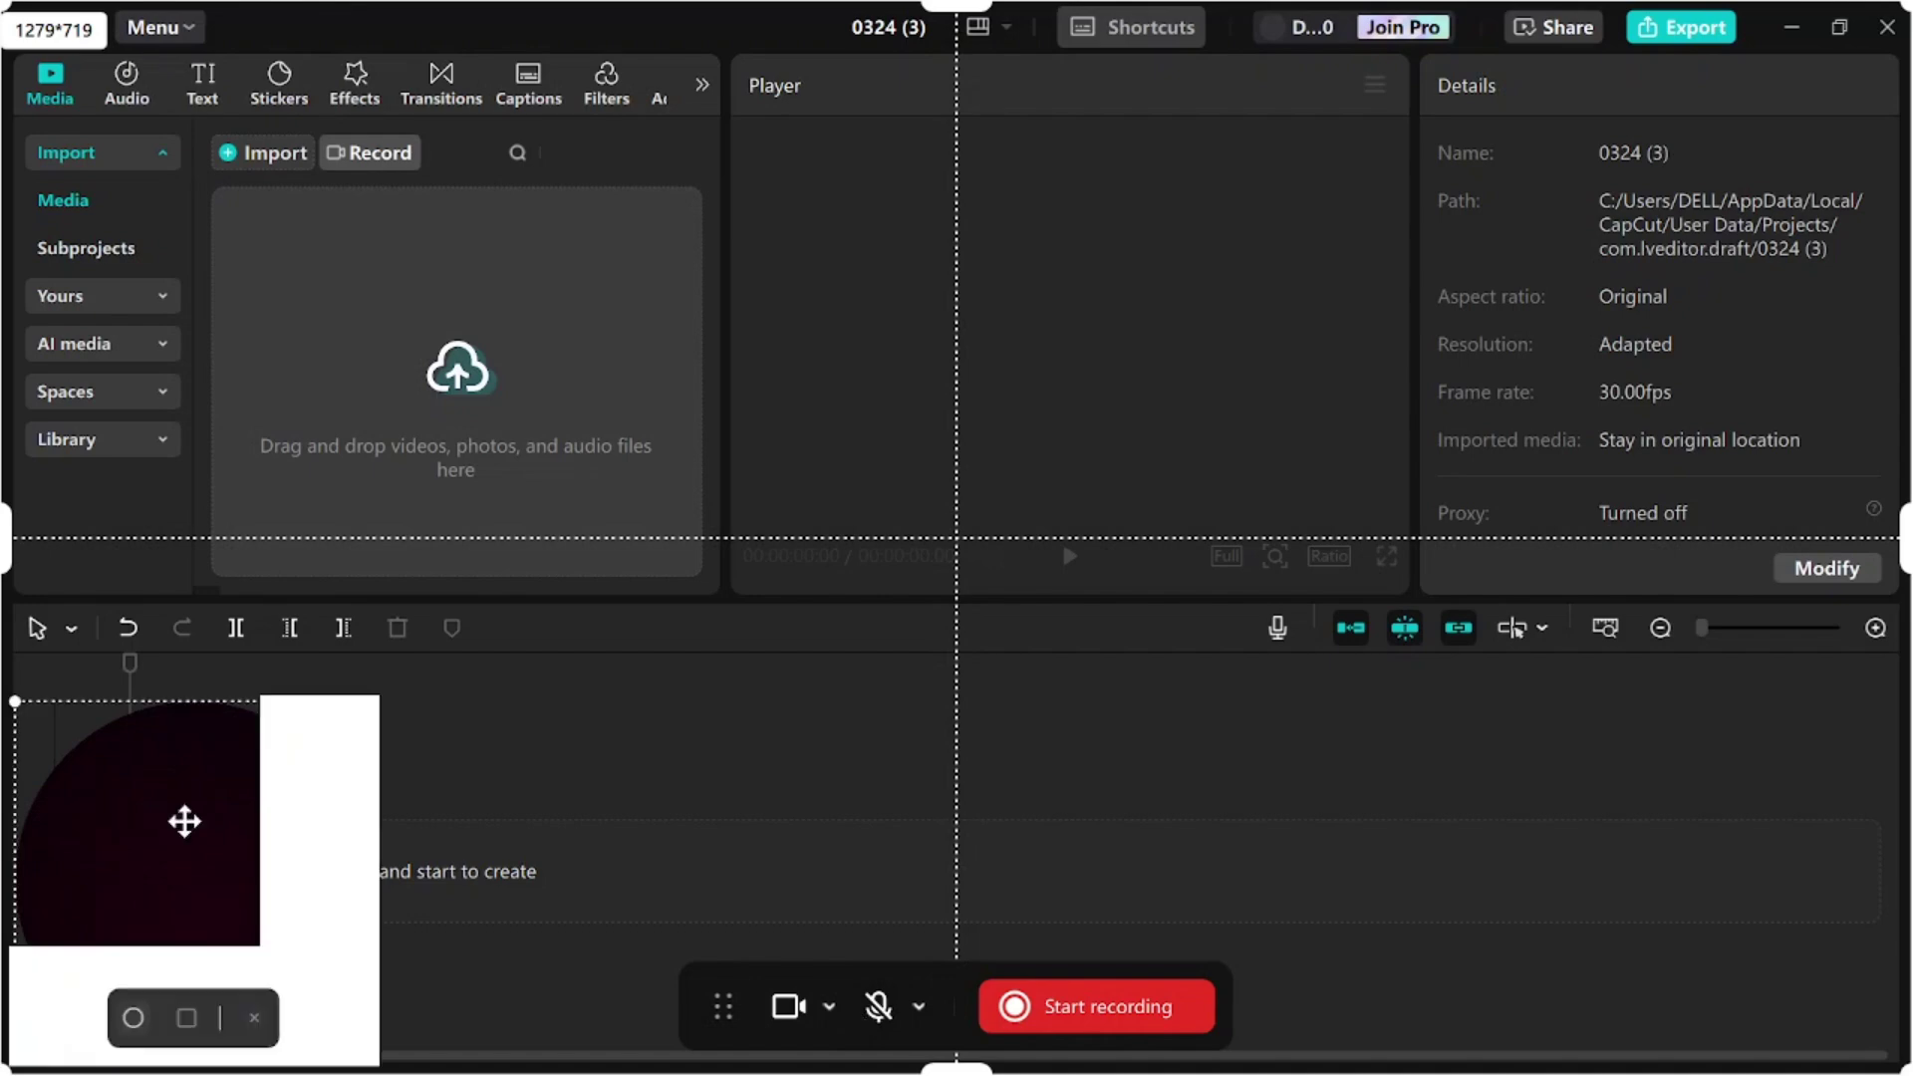
left_click_drag(15, 700, 176, 858)
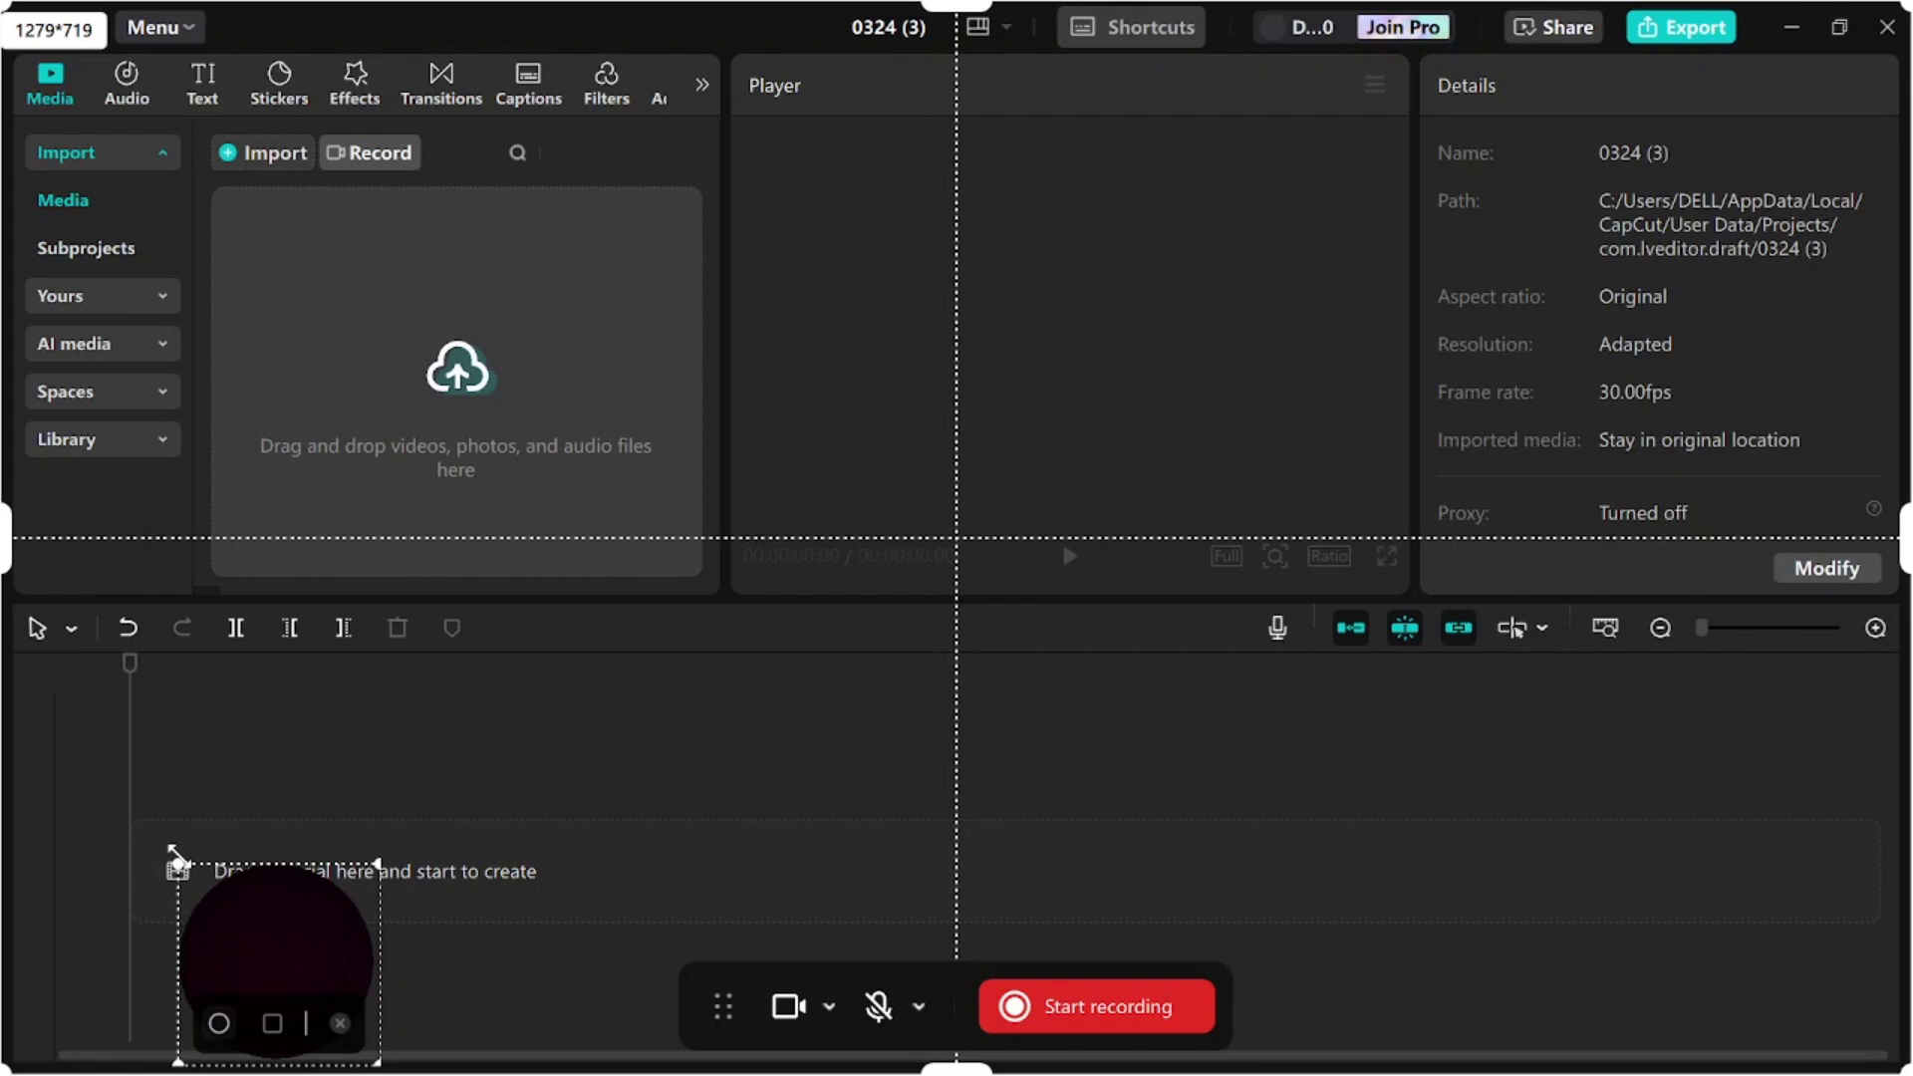
left_click_drag(174, 857, 1753, 1003)
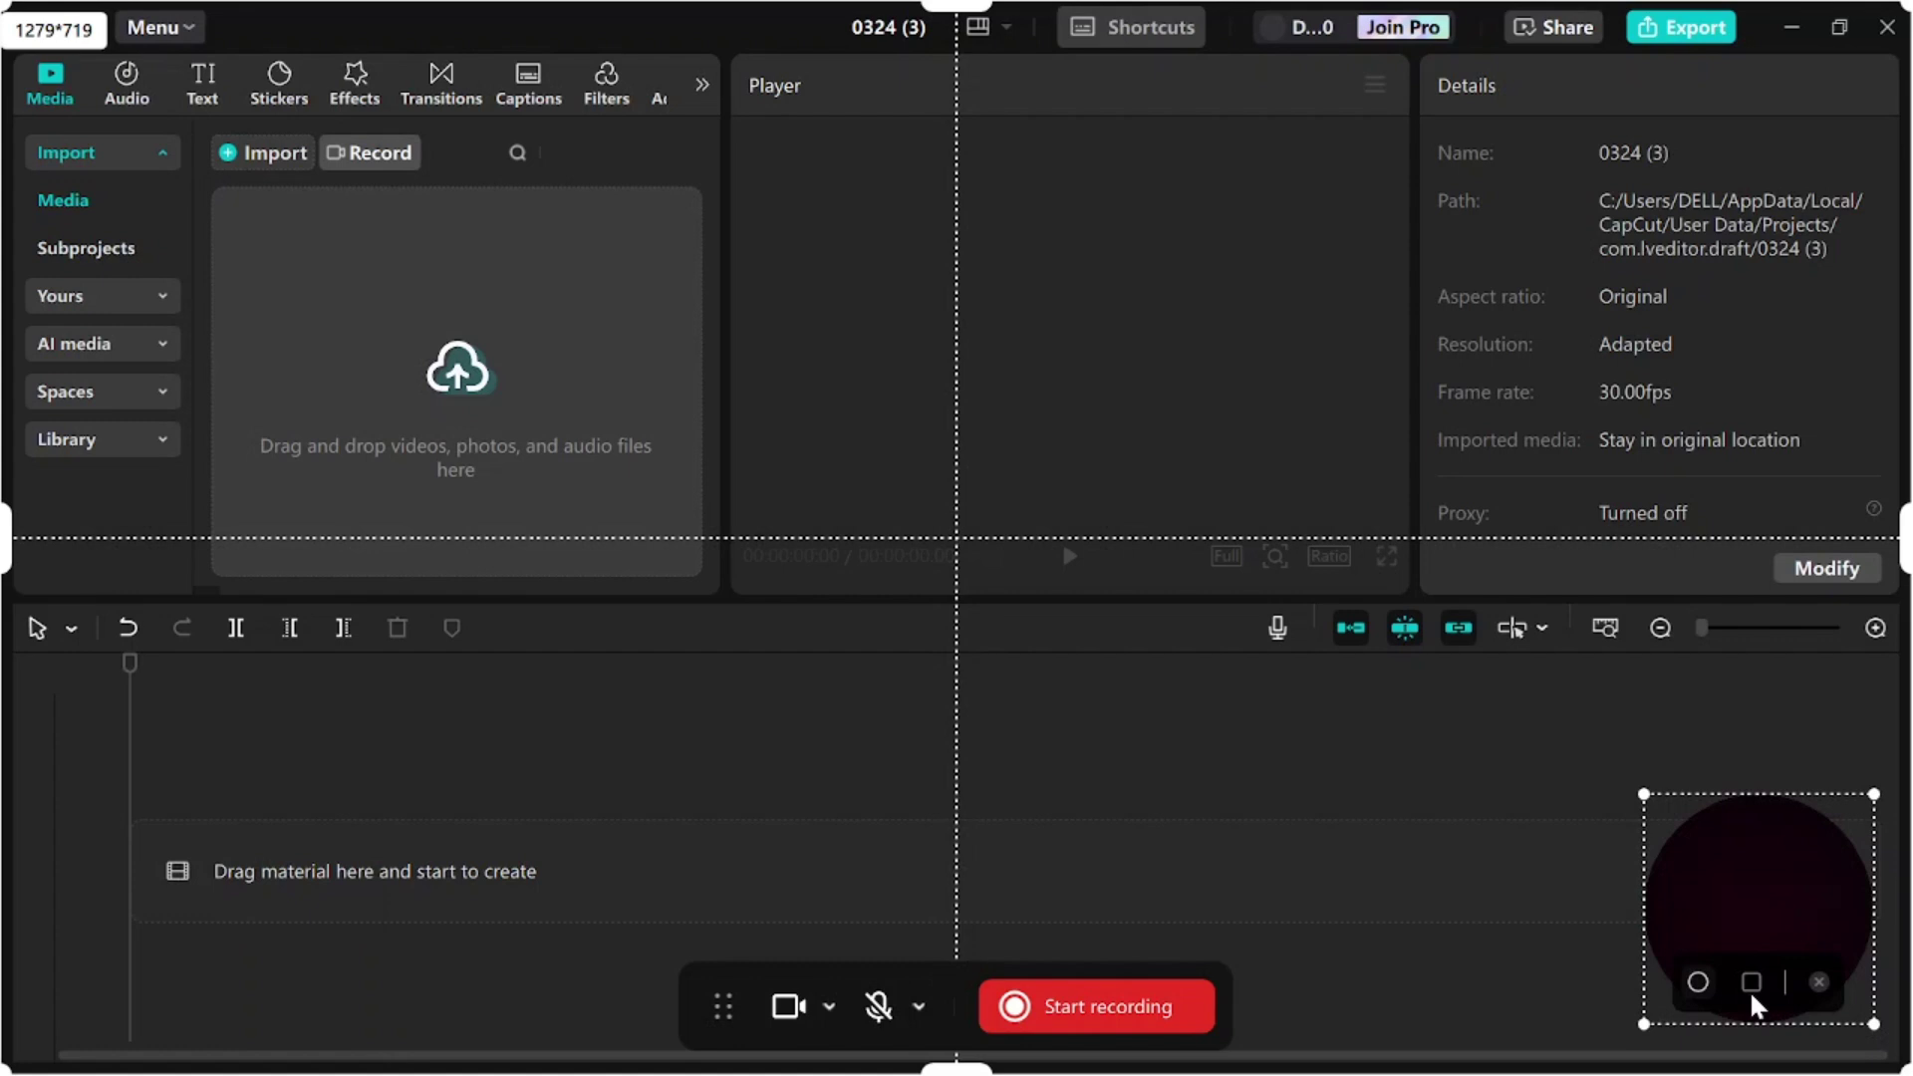
left_click(1752, 990)
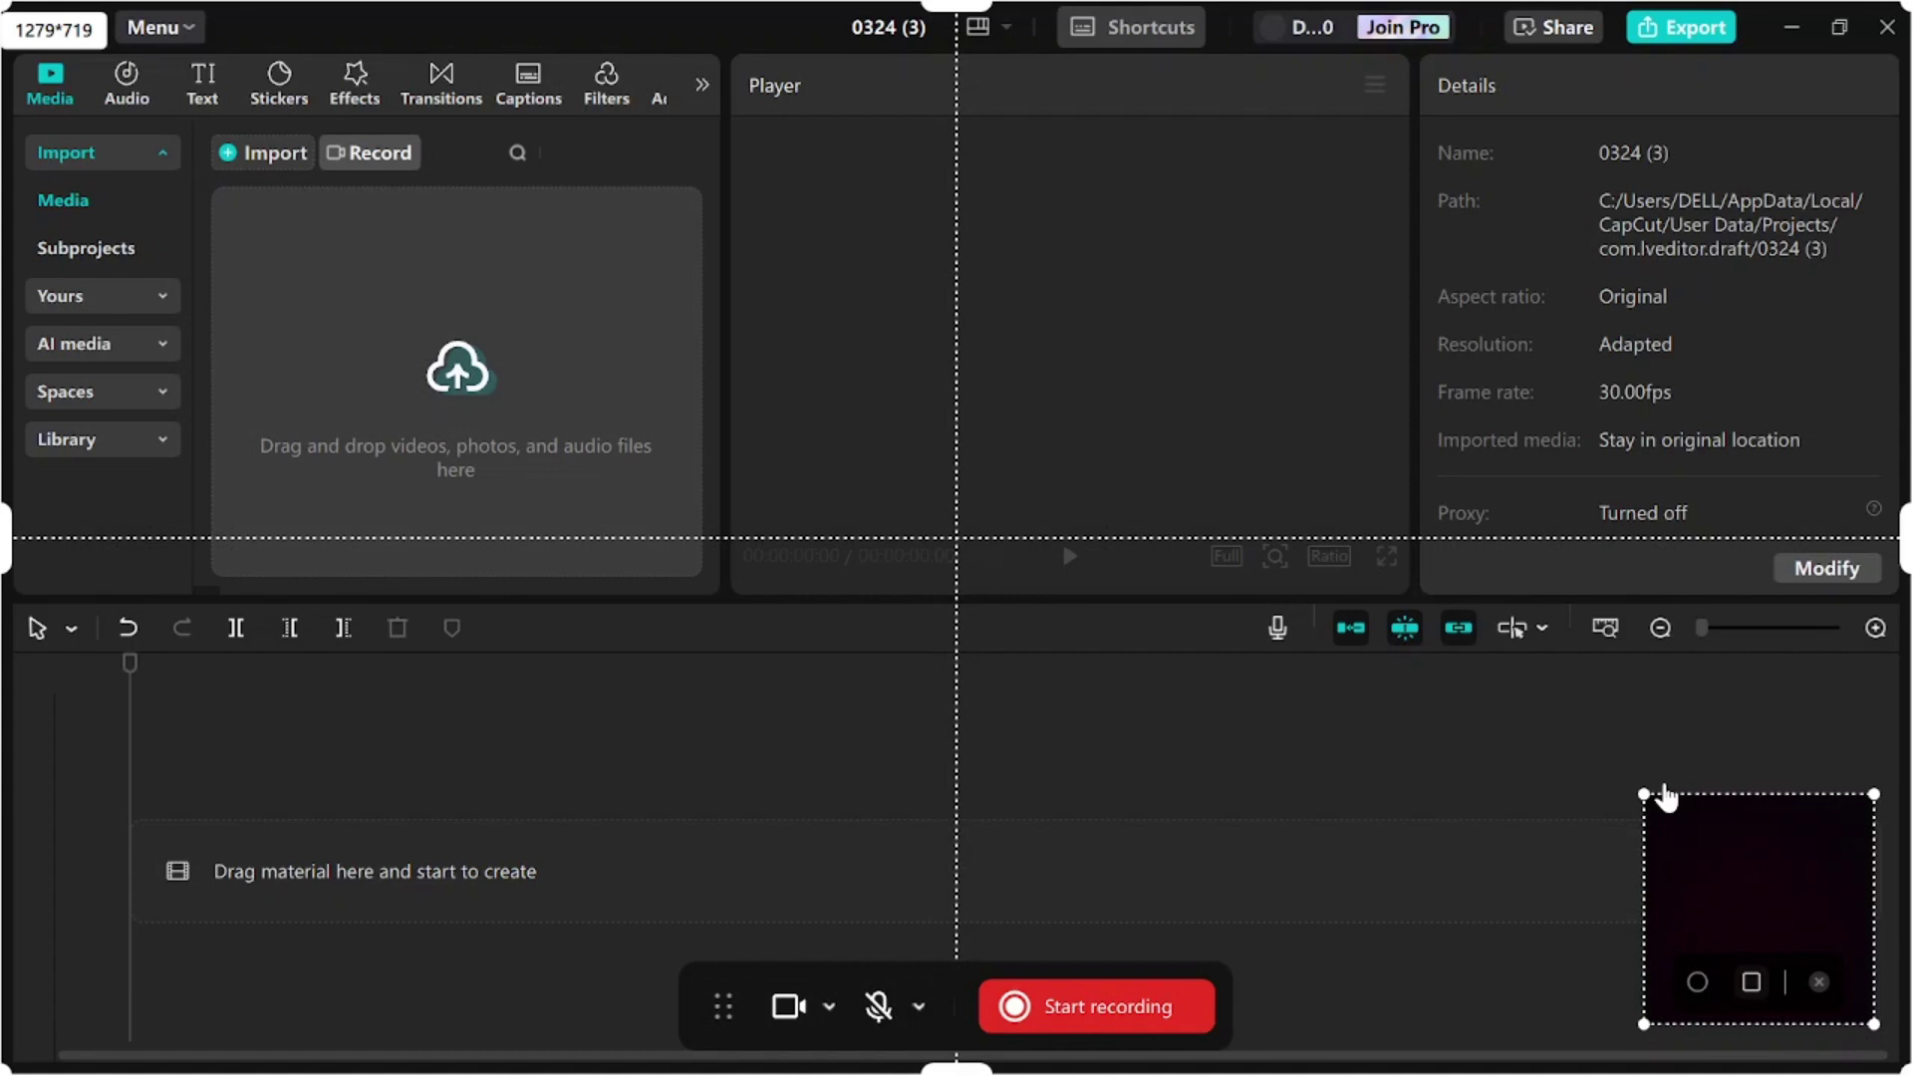
- Turn the camera off and record a 31-second screen capture, resuming once after pausing
left_click(788, 1006)
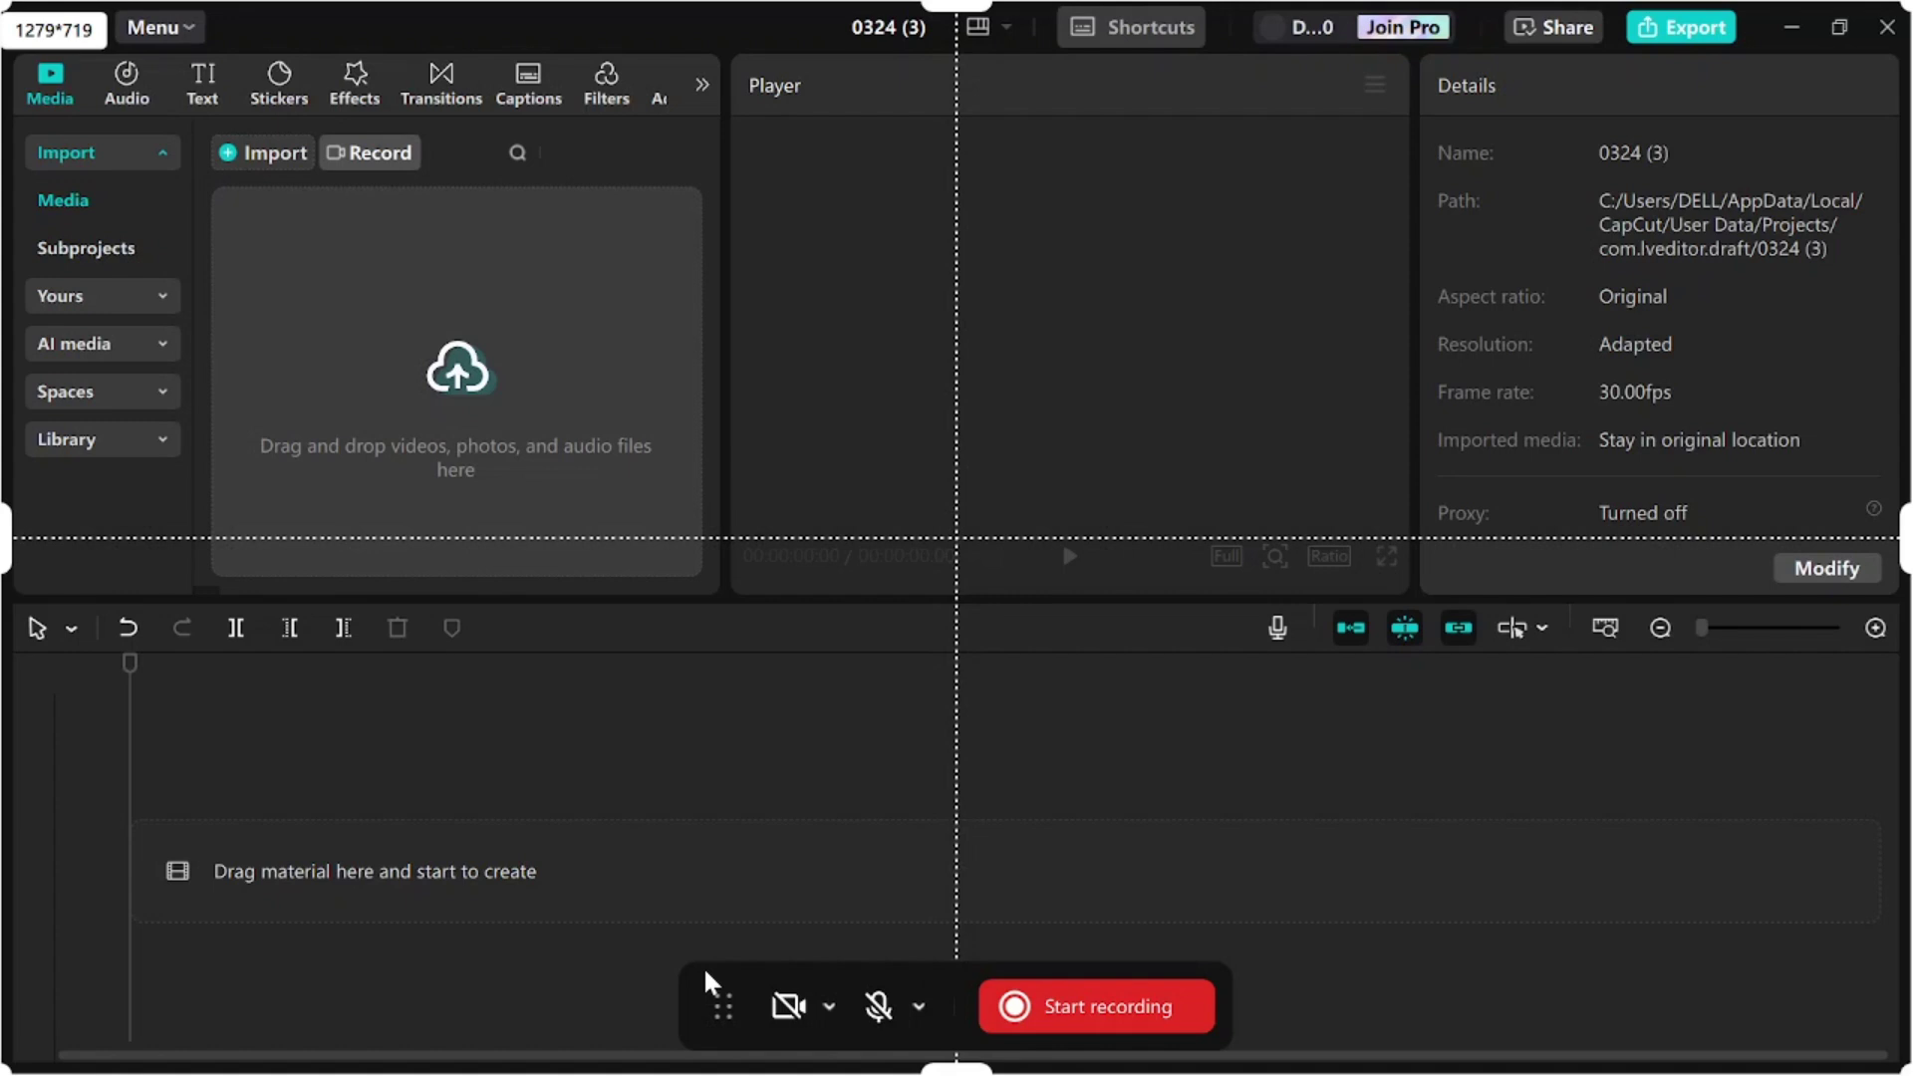
mouse_move(705, 980)
left_mouse_down()
mouse_move(1496, 490)
mouse_move(1383, 1028)
left_mouse_up()
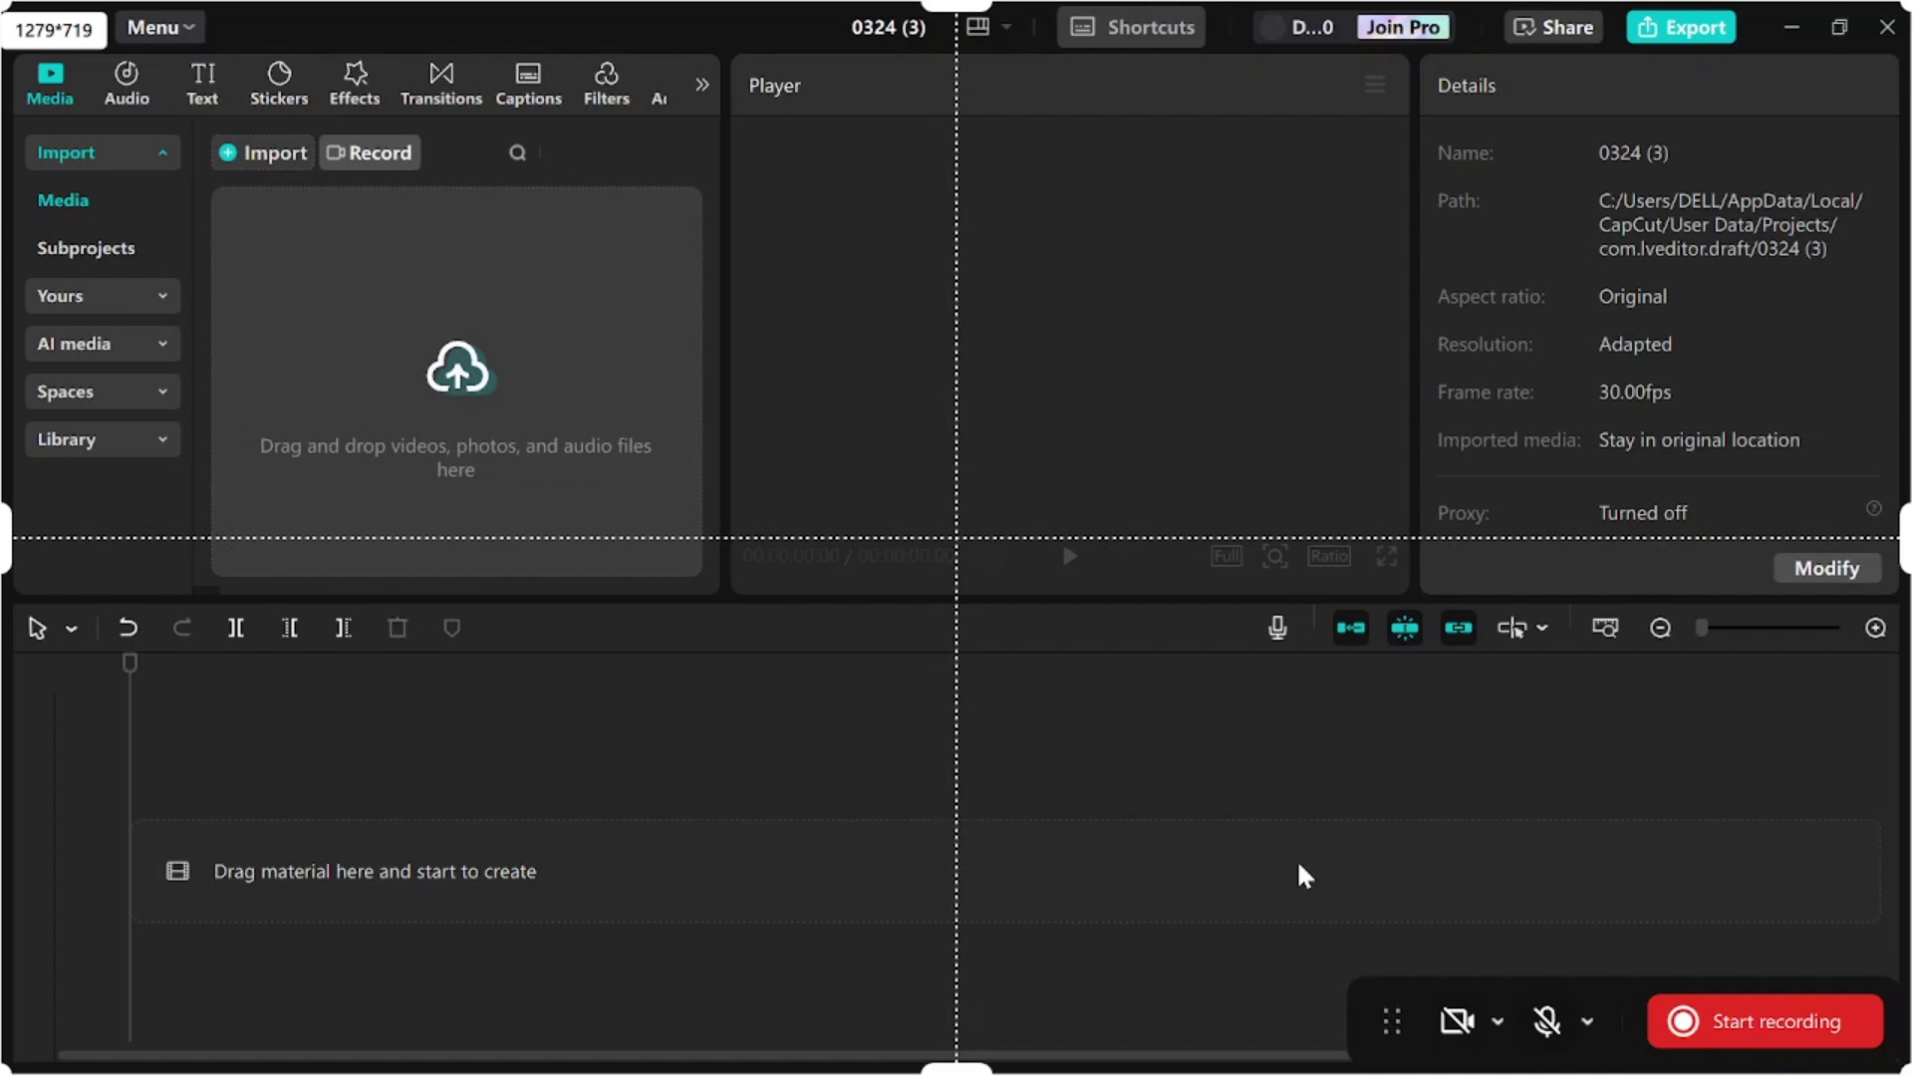
left_click(1755, 1021)
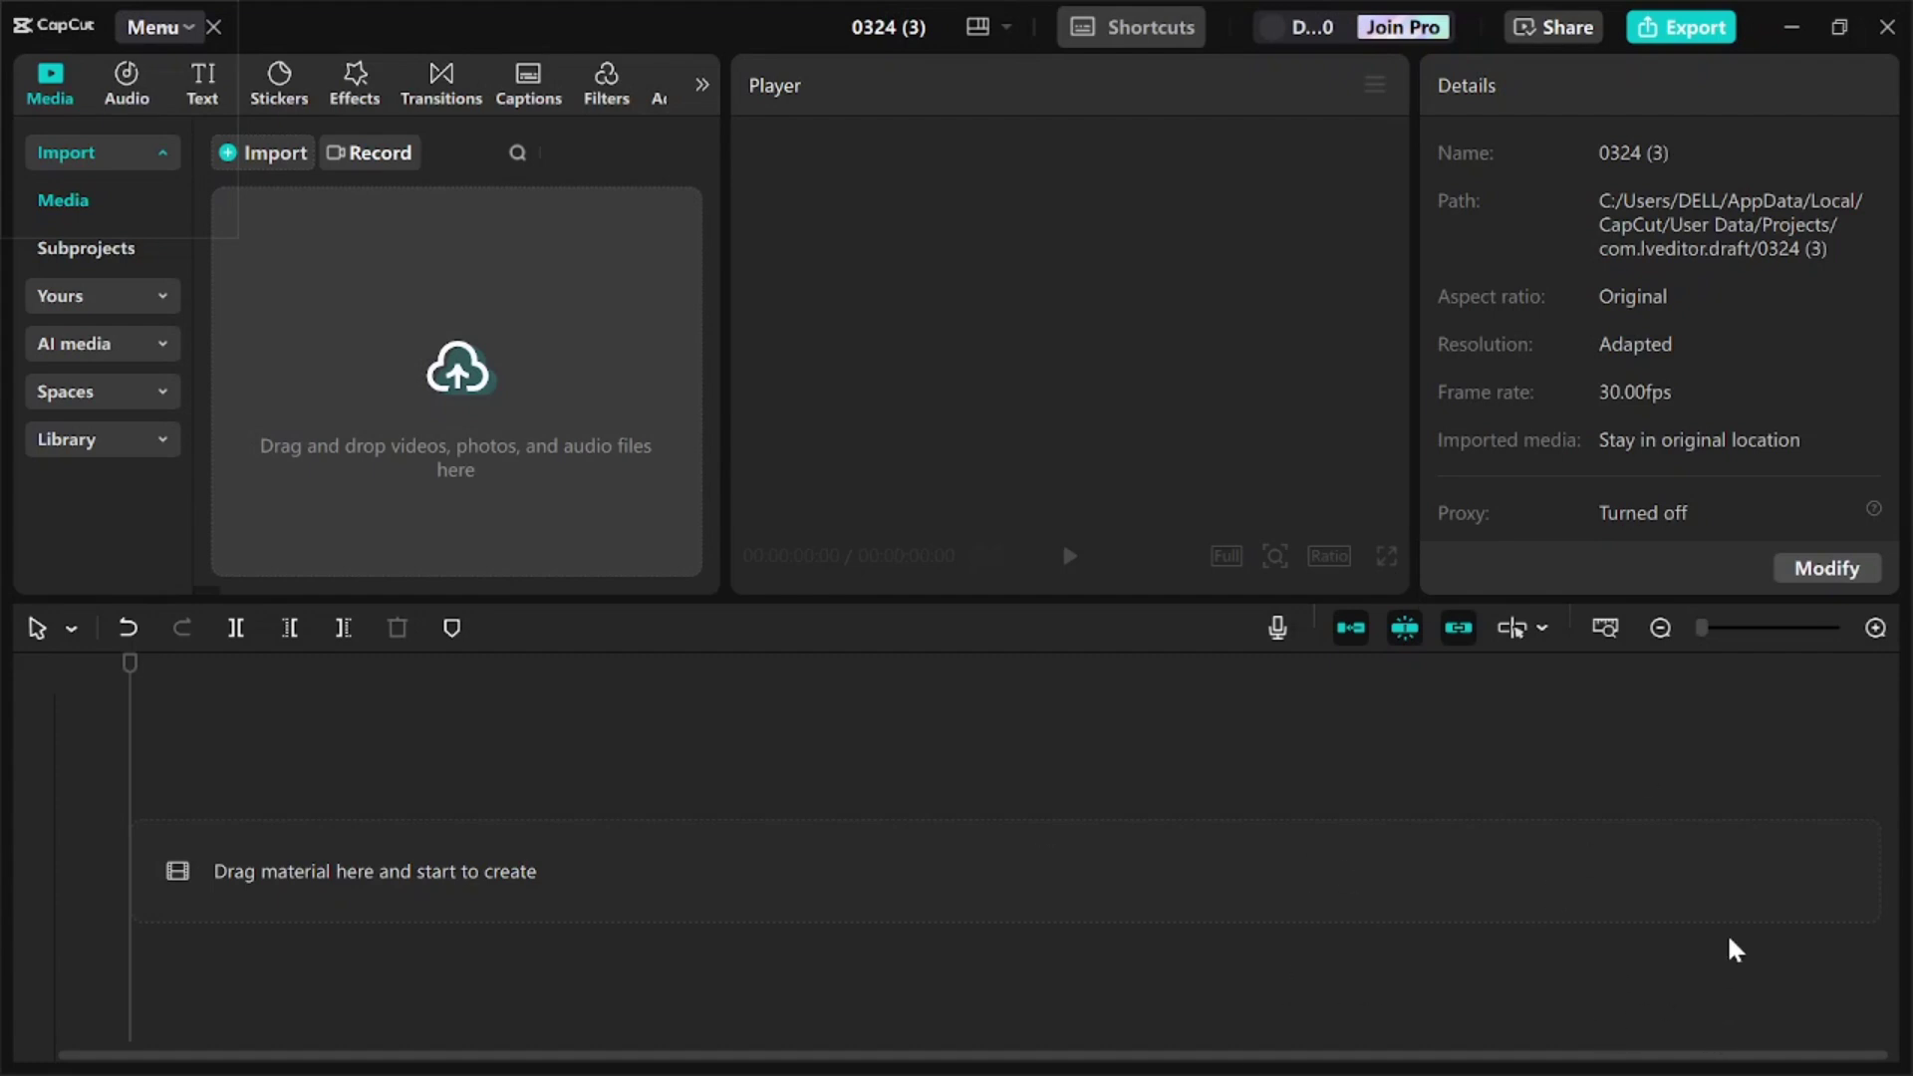
left_click(1727, 1034)
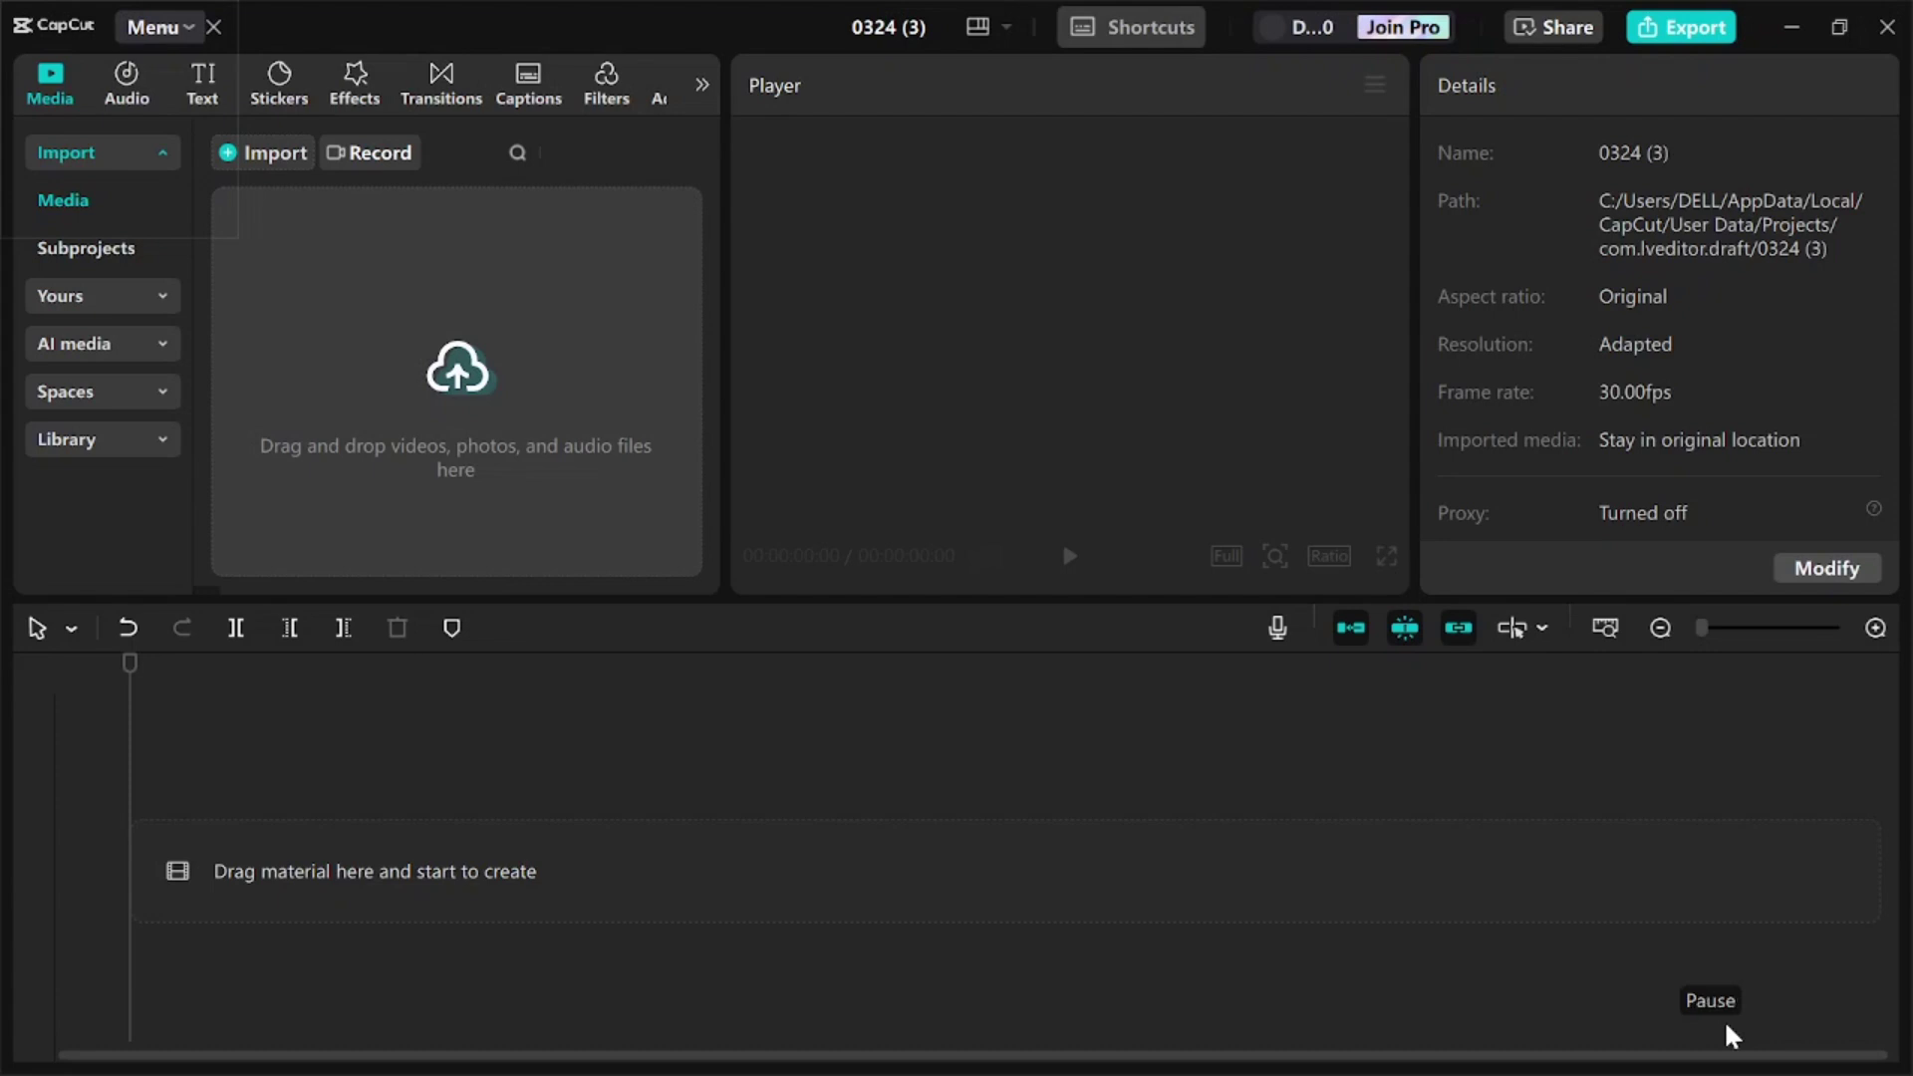
left_click(1798, 1029)
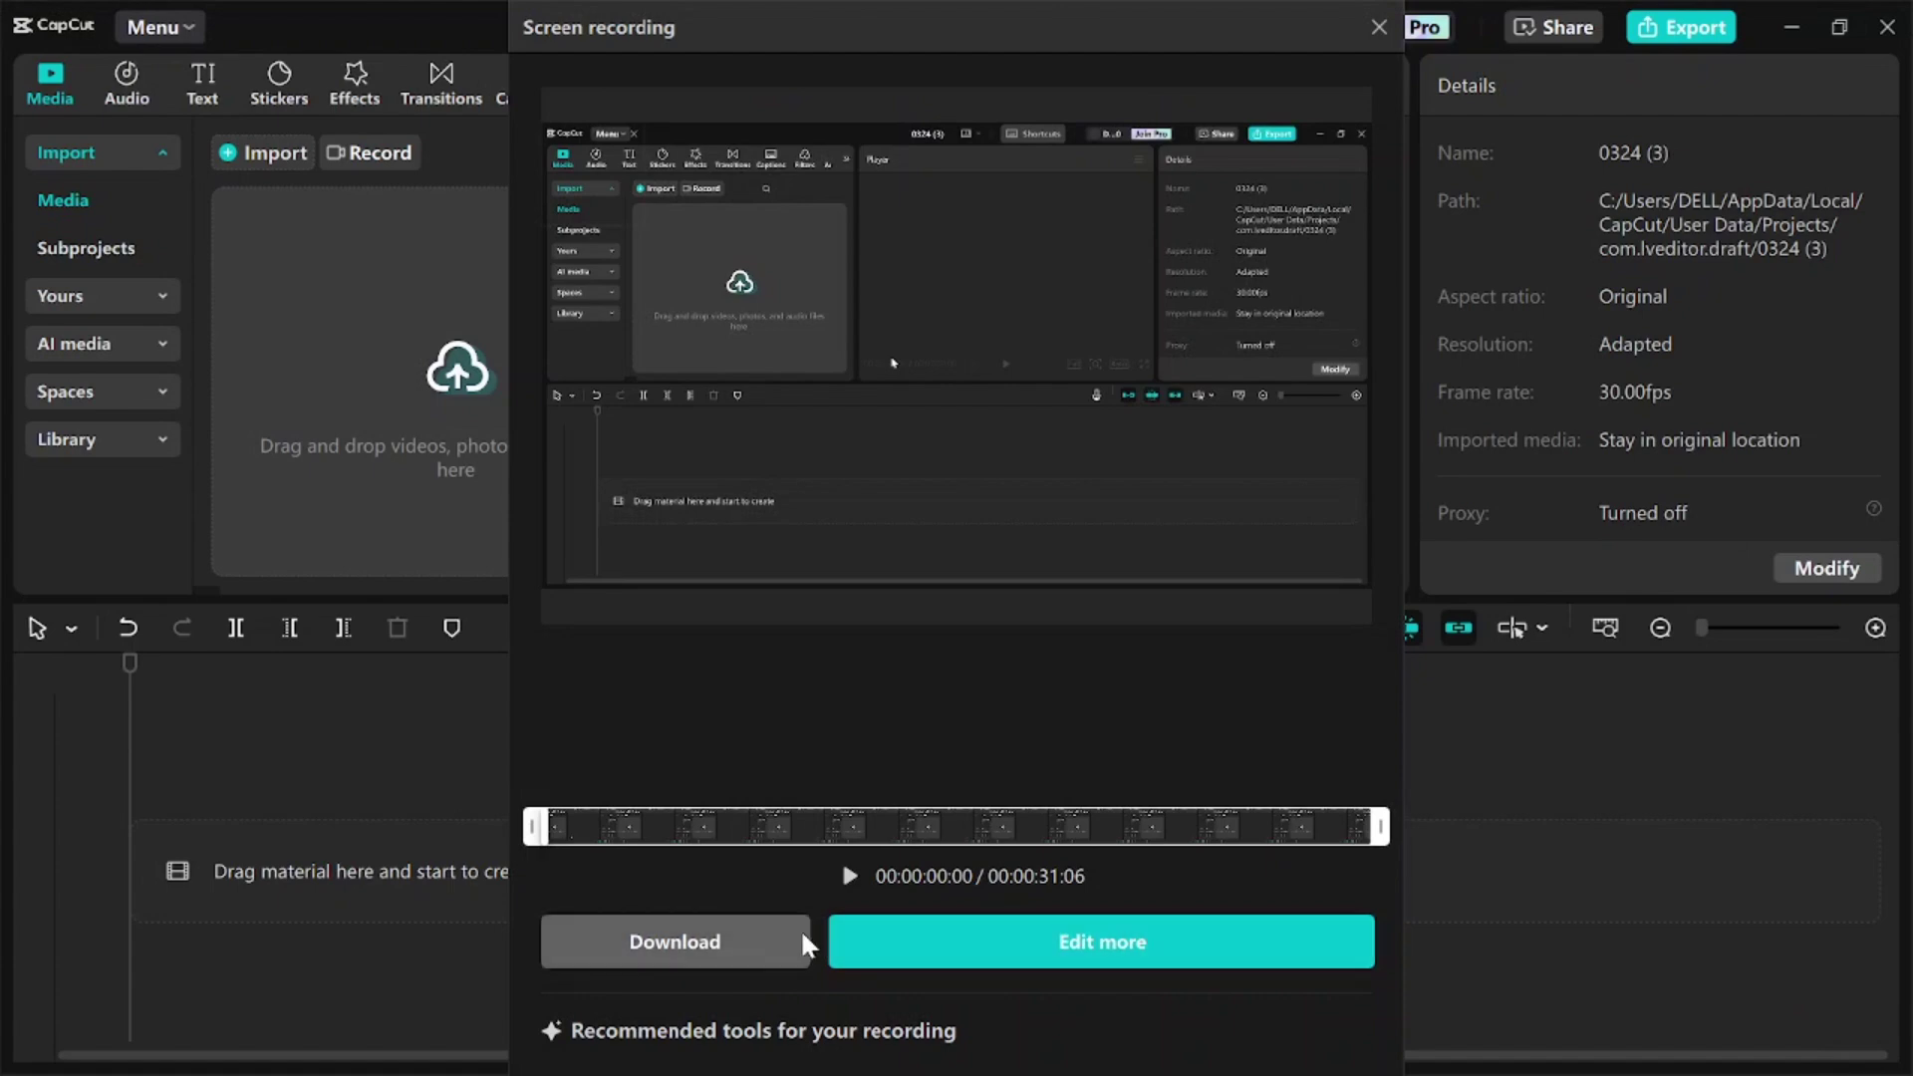
scroll(643, 940, "down", 2)
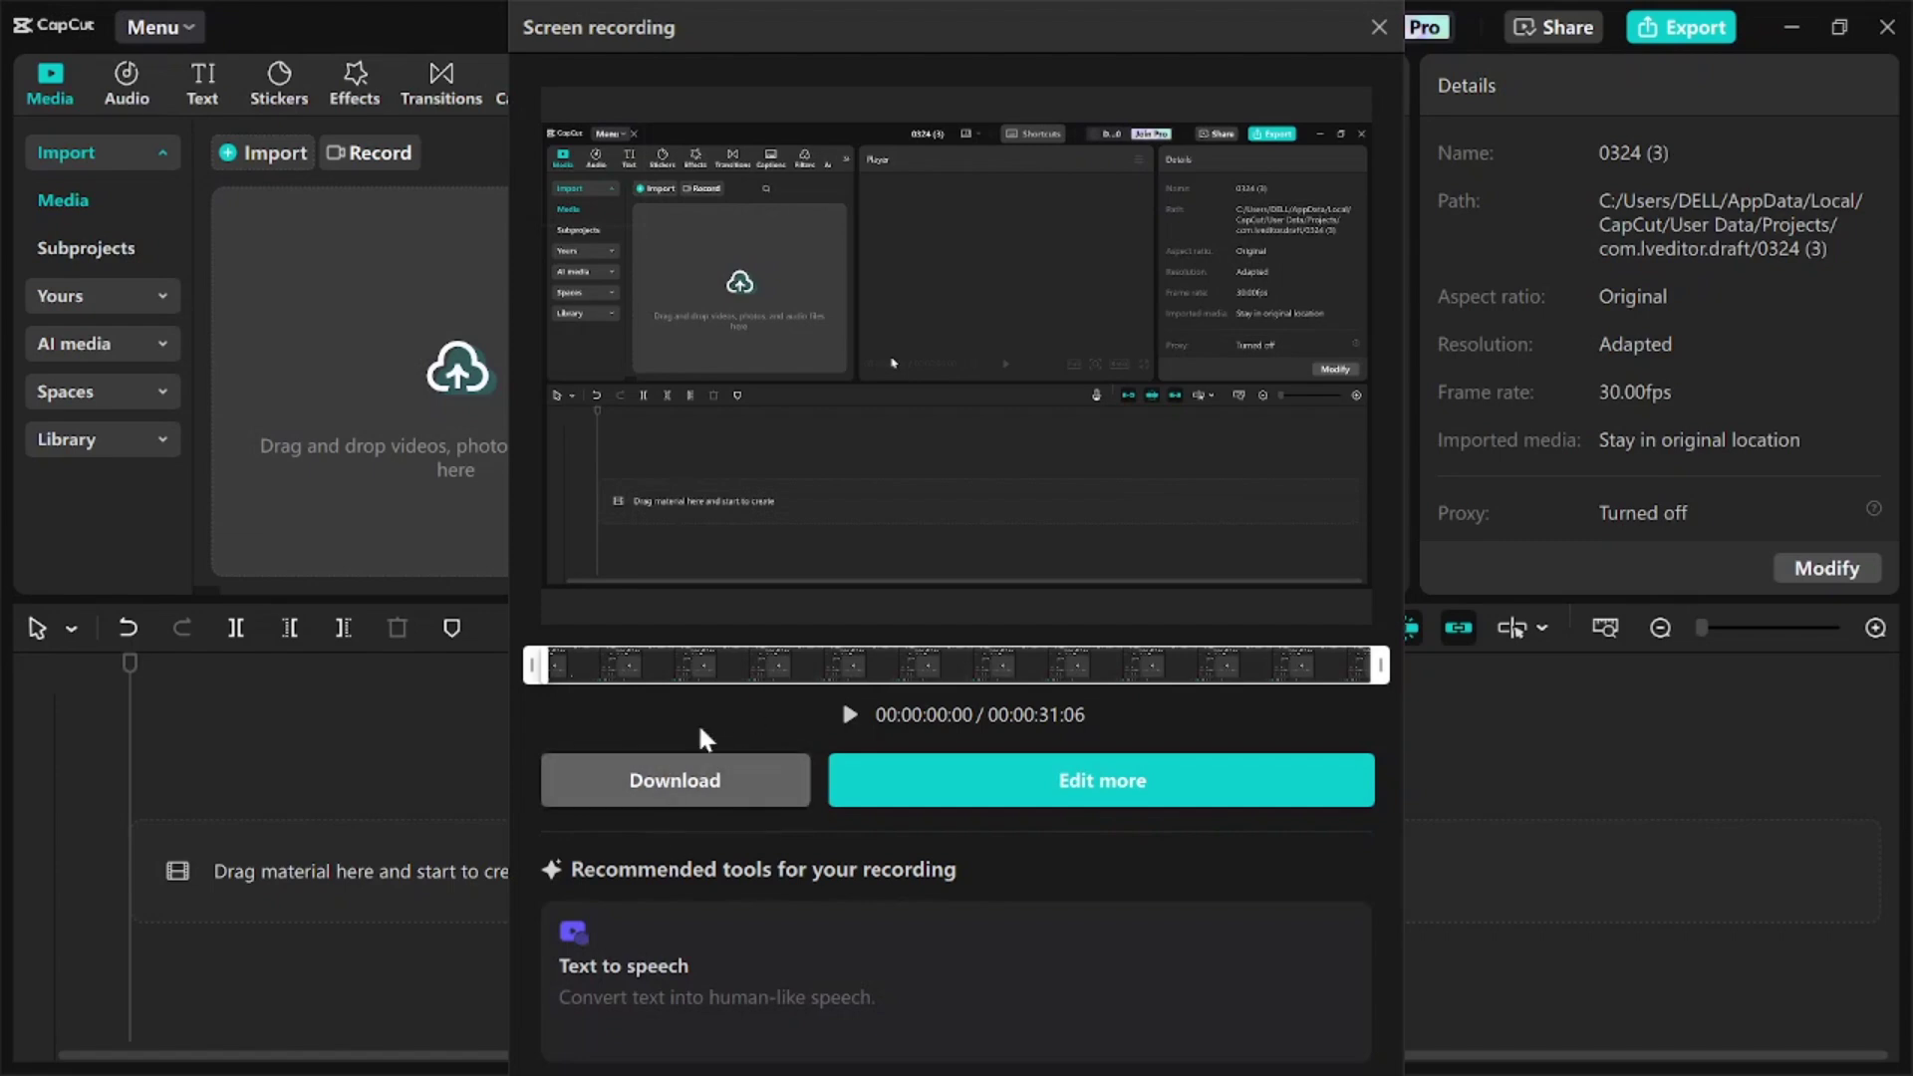
- Download the recording into the Capcut Recording folder and close File Explorer
left_click(672, 781)
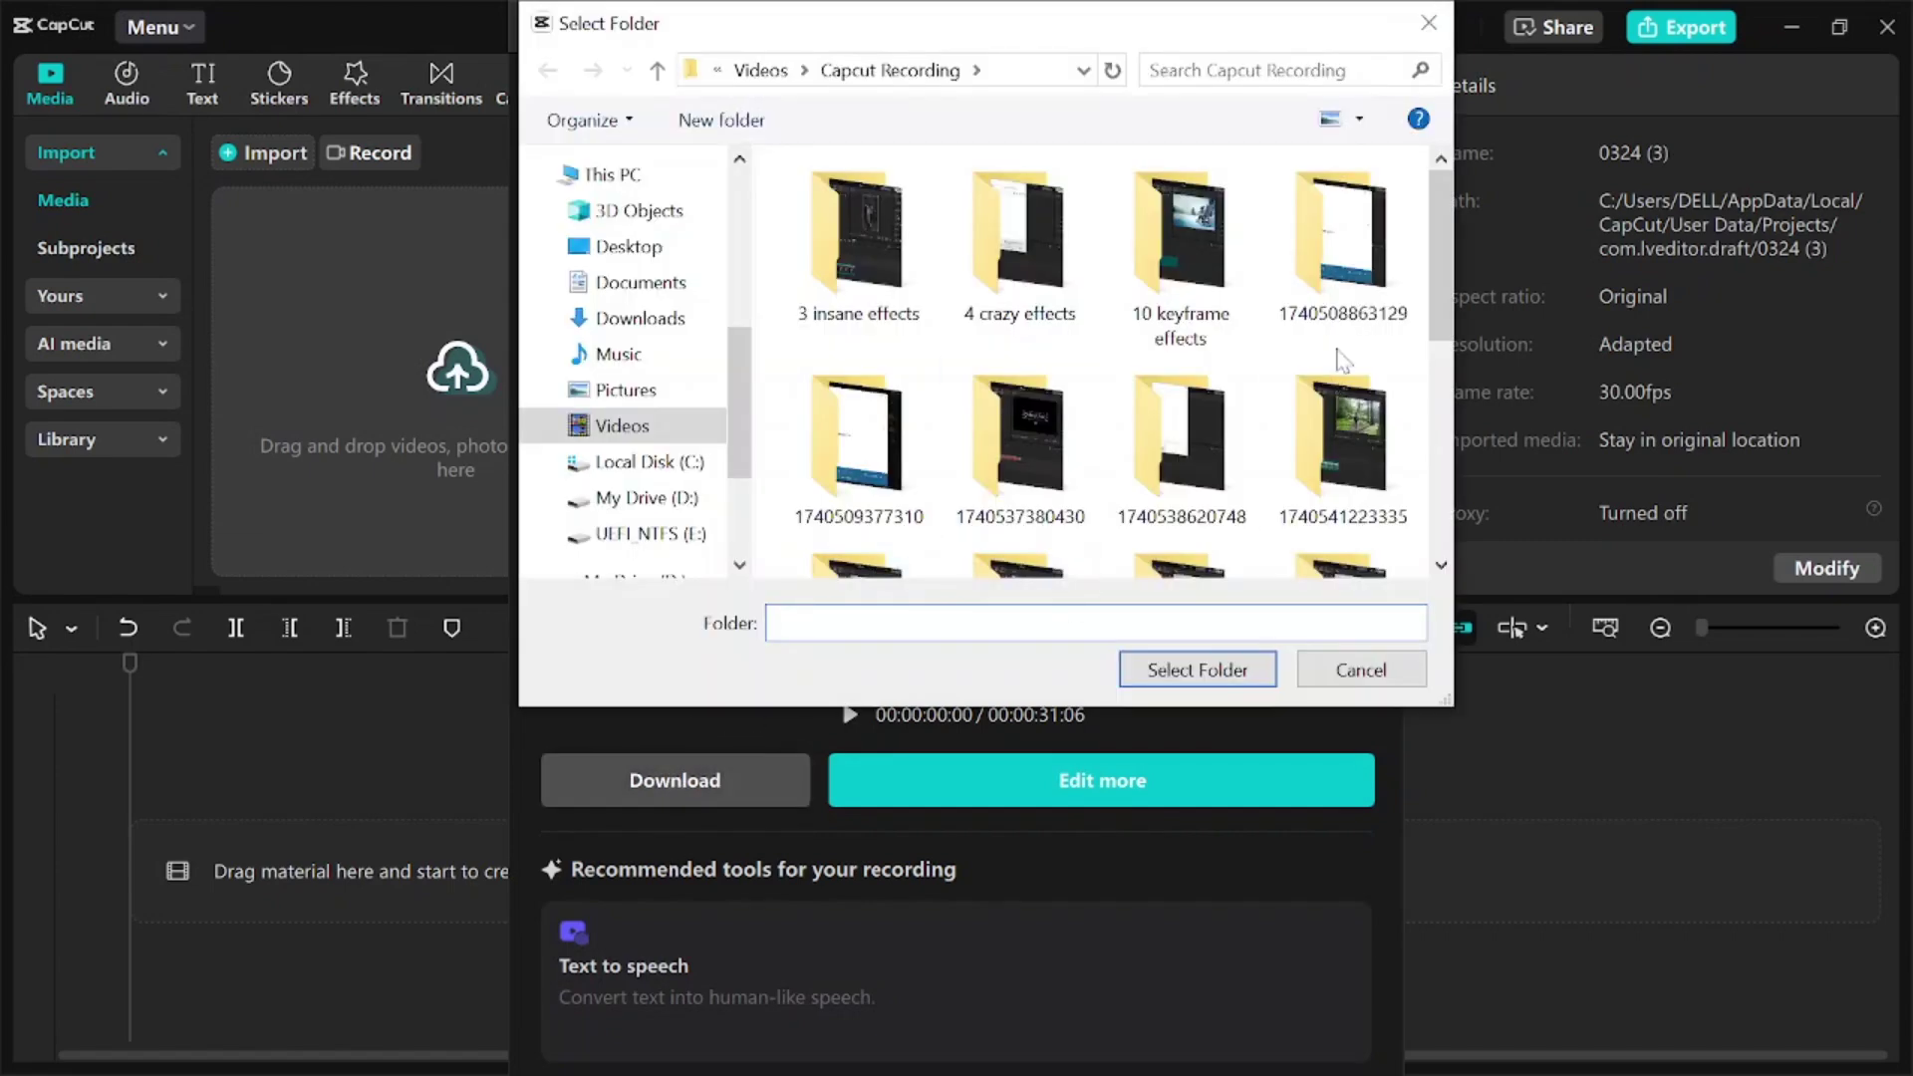
scroll(1341, 359, "down", 5)
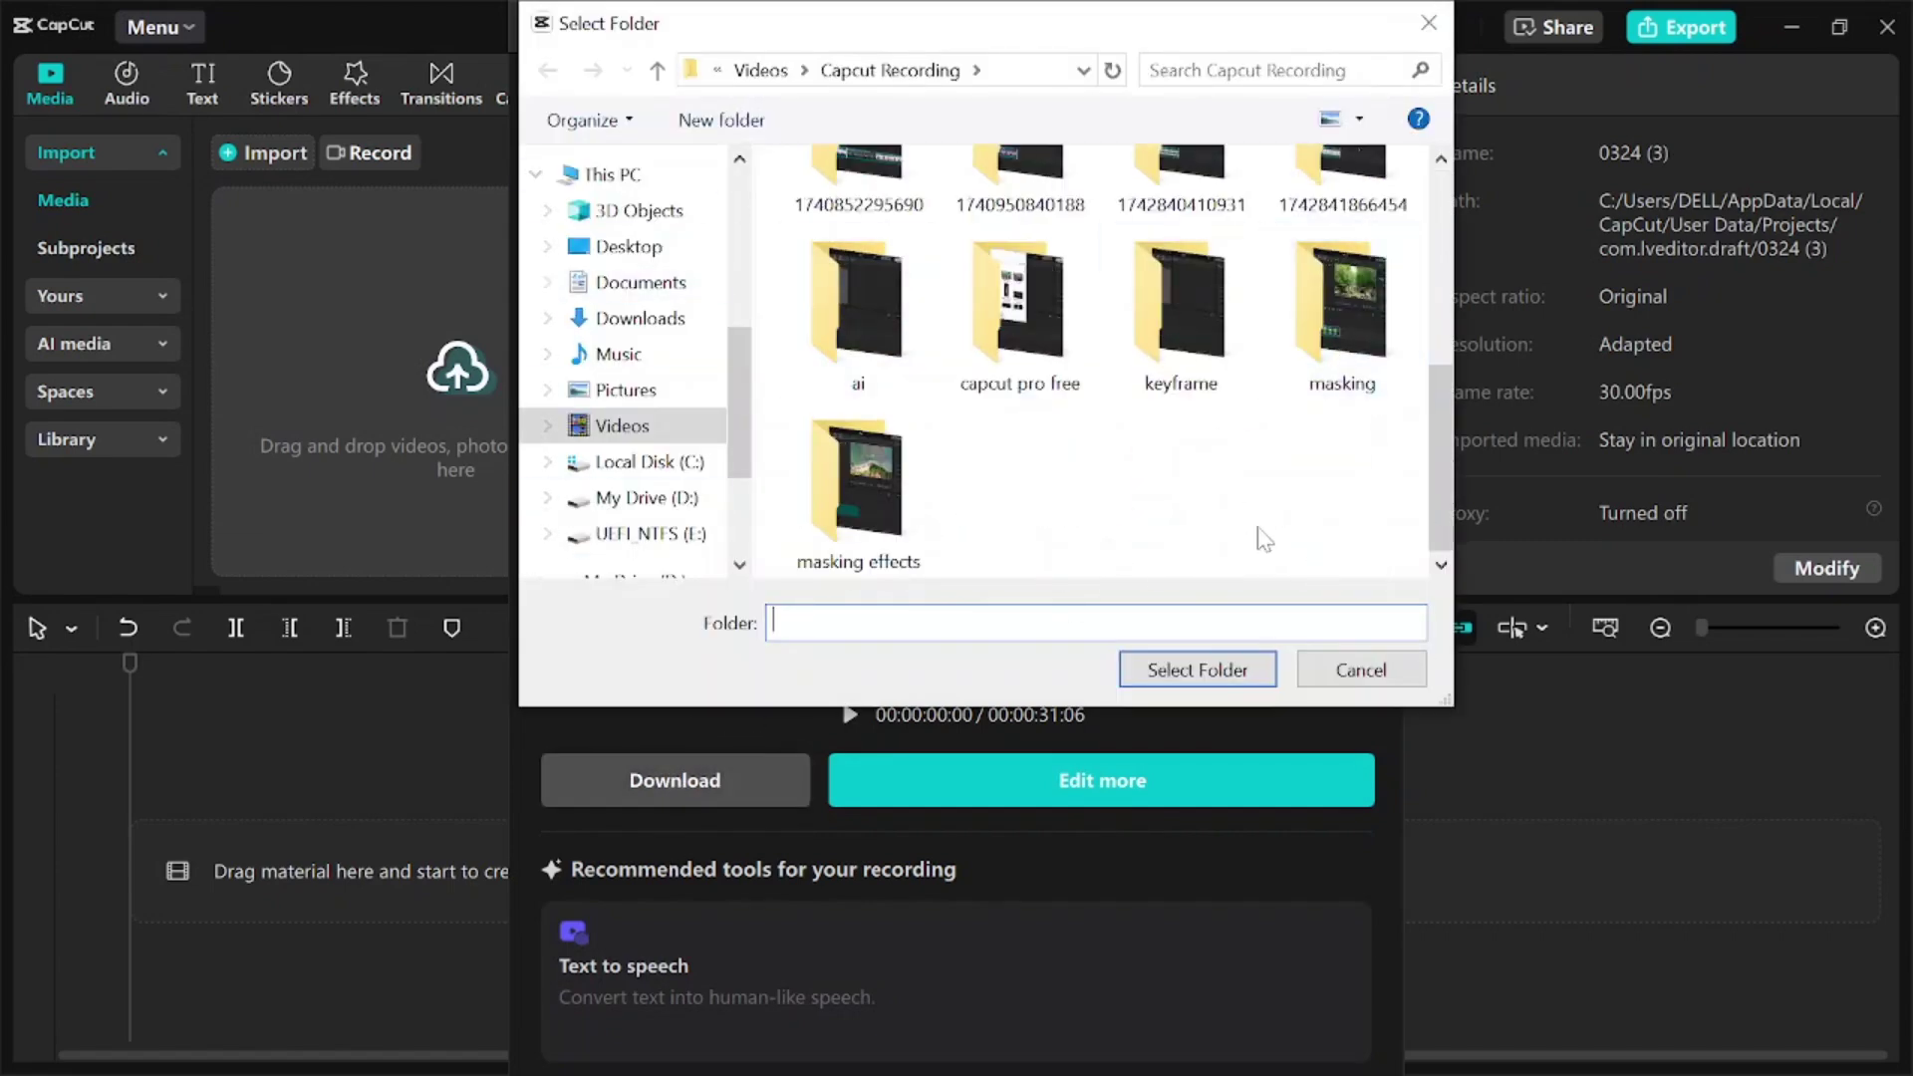
left_click(1197, 674)
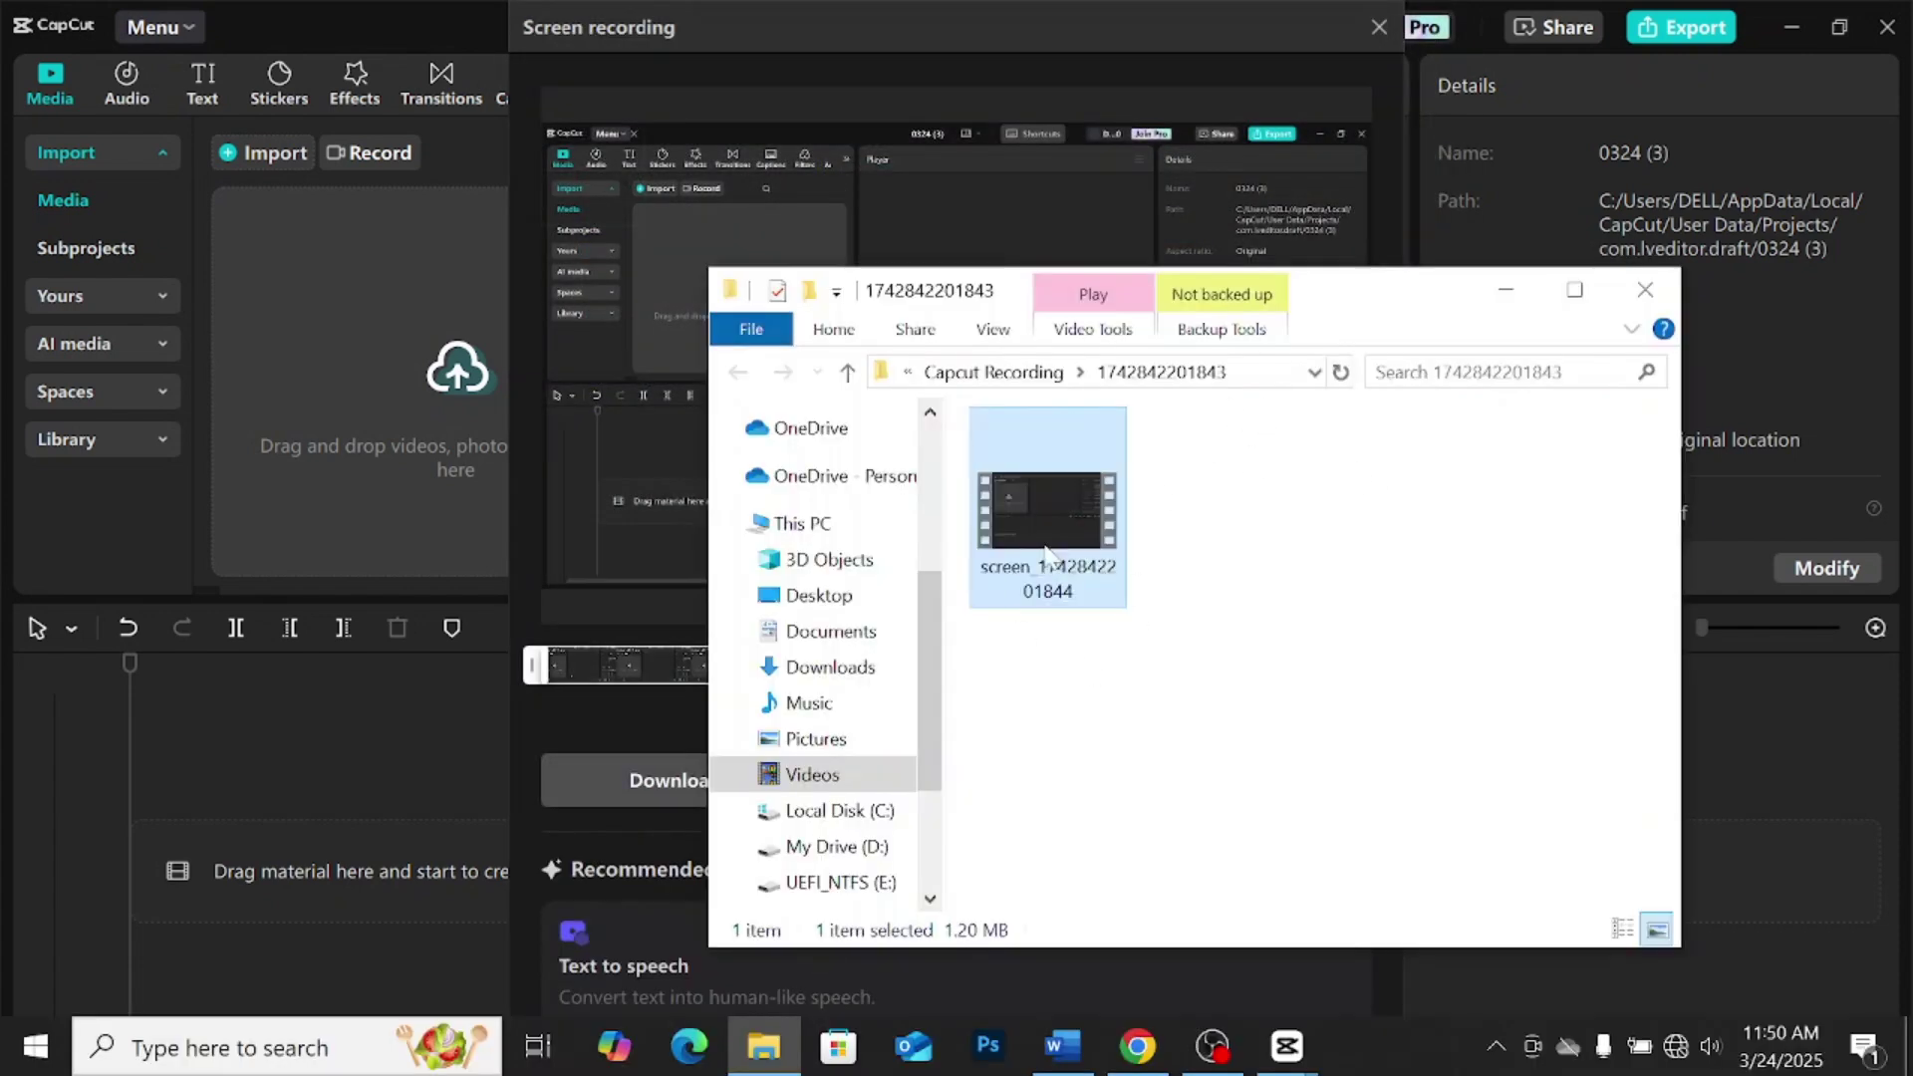
key("alt+F4")
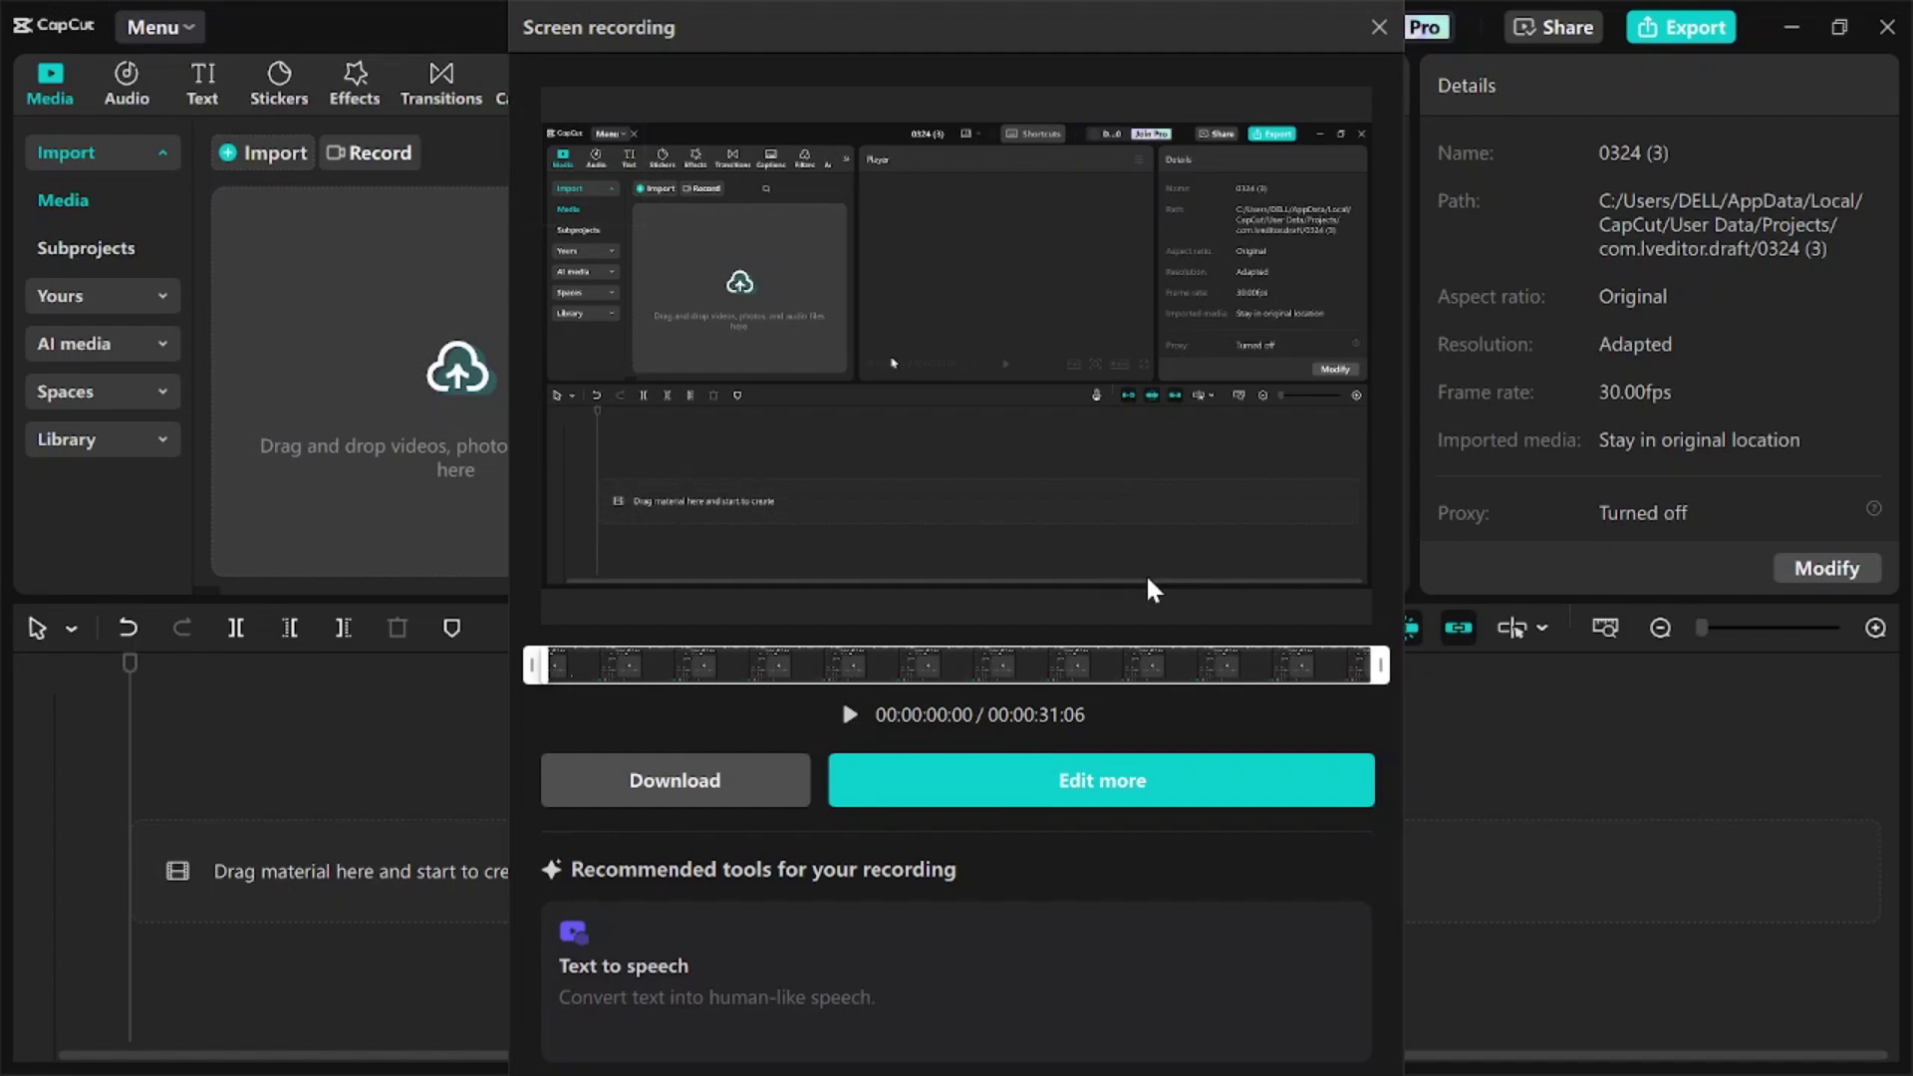
- Open the recording on the timeline, scrub through it, and trim its end to 29:21
left_click(1096, 780)
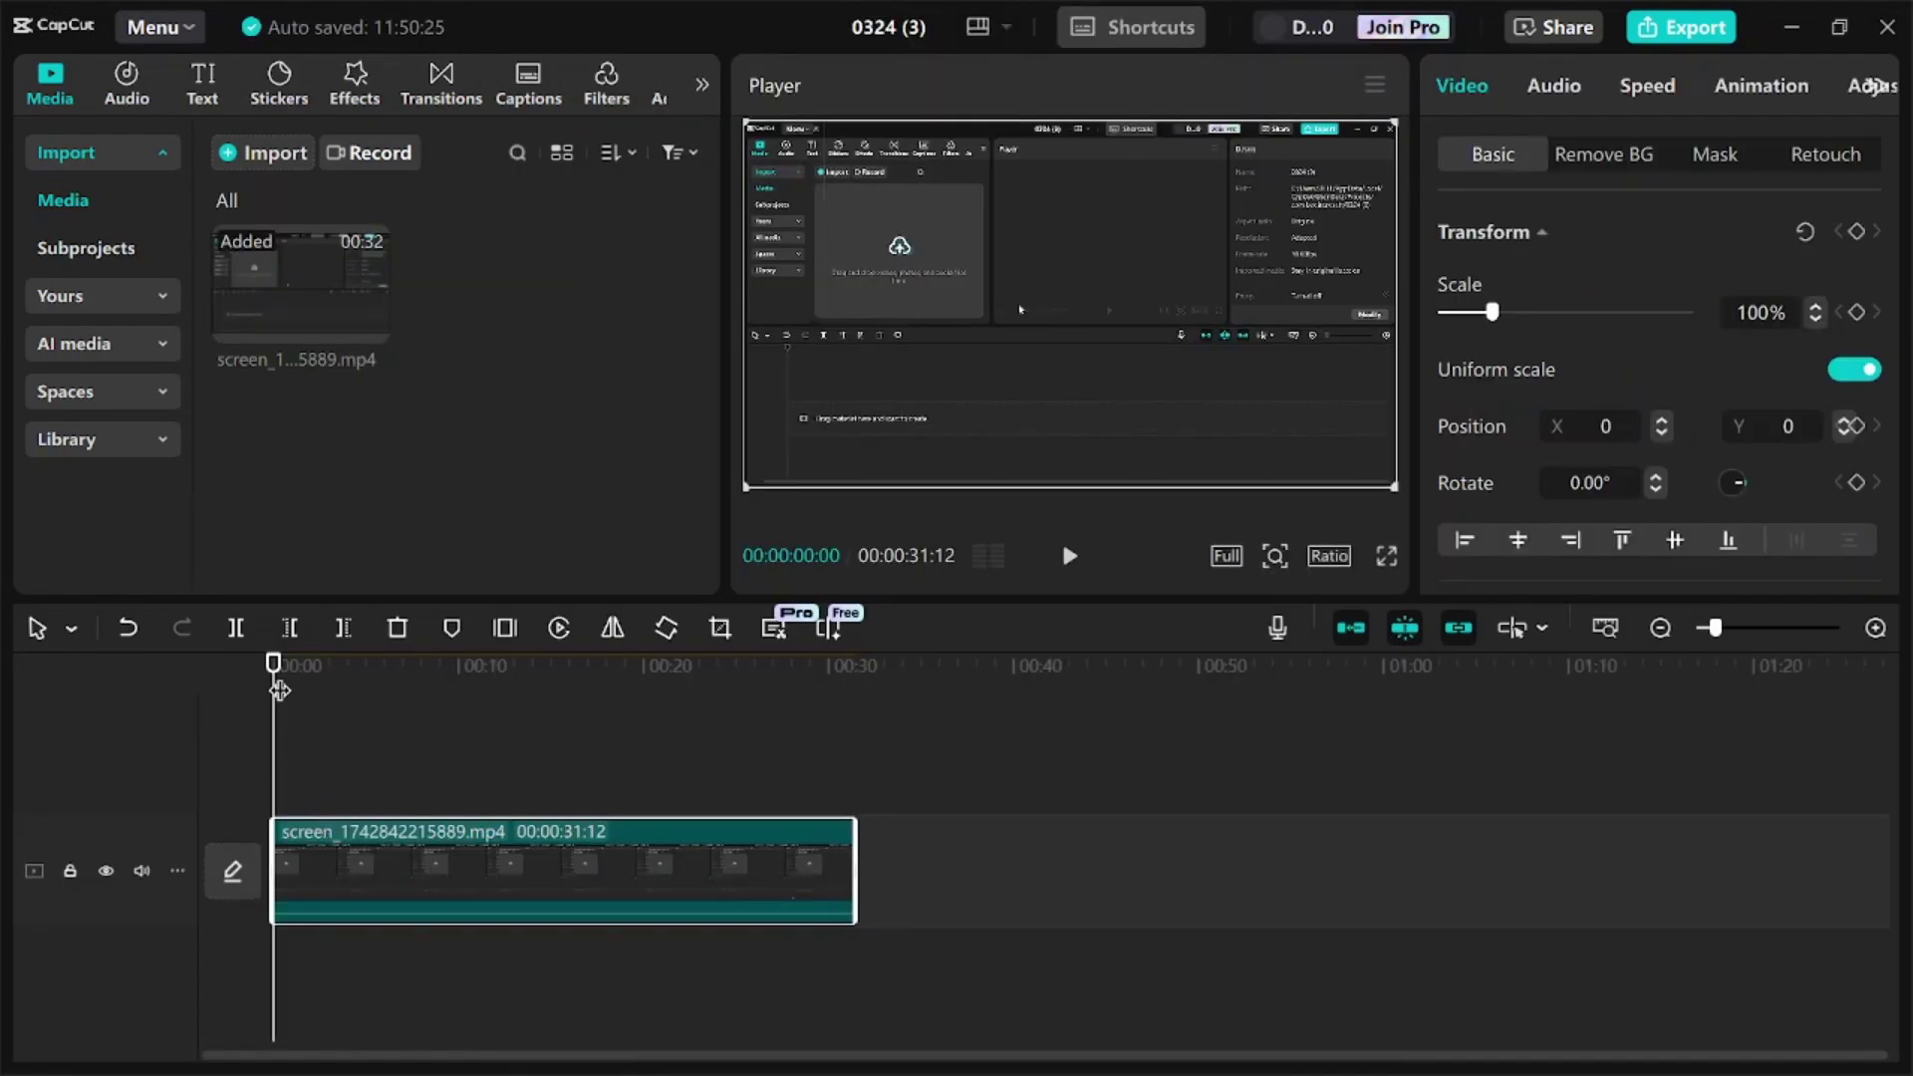
left_click_drag(280, 689, 561, 796)
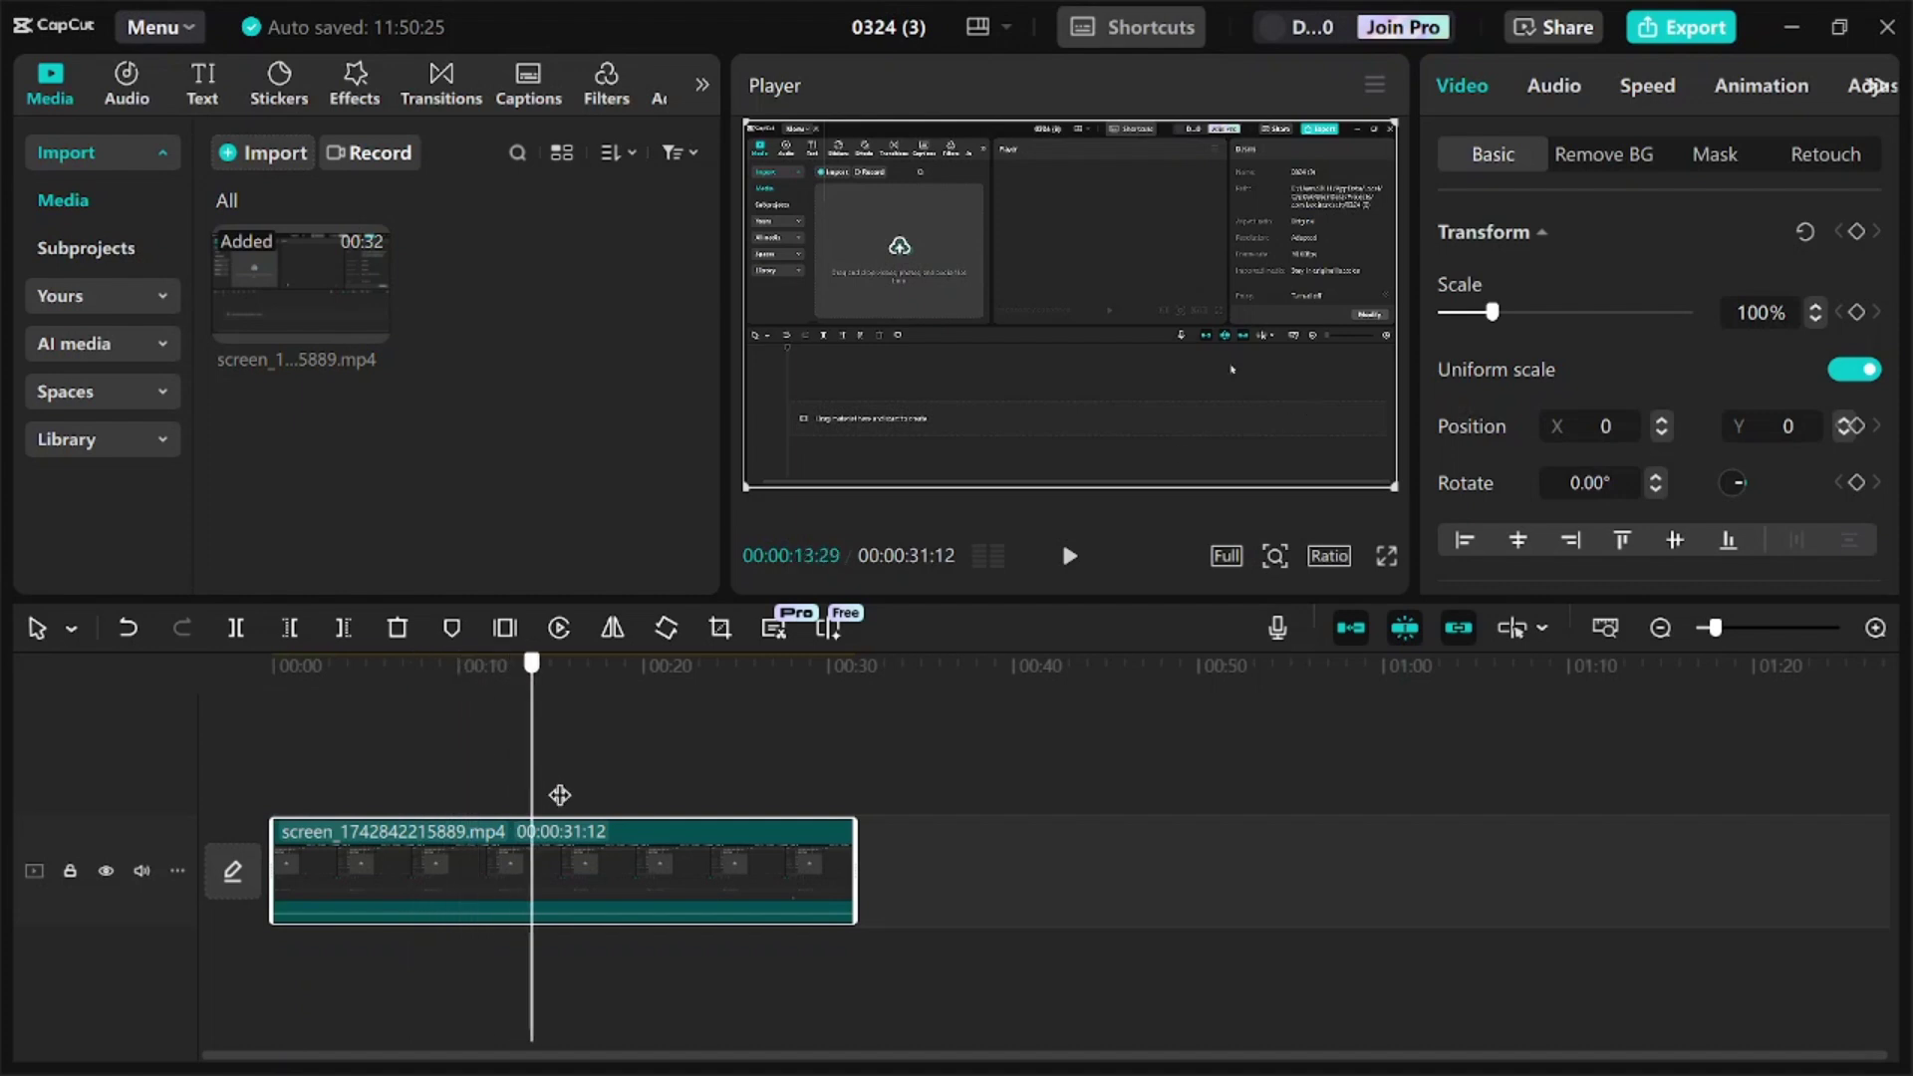
left_click(412, 703)
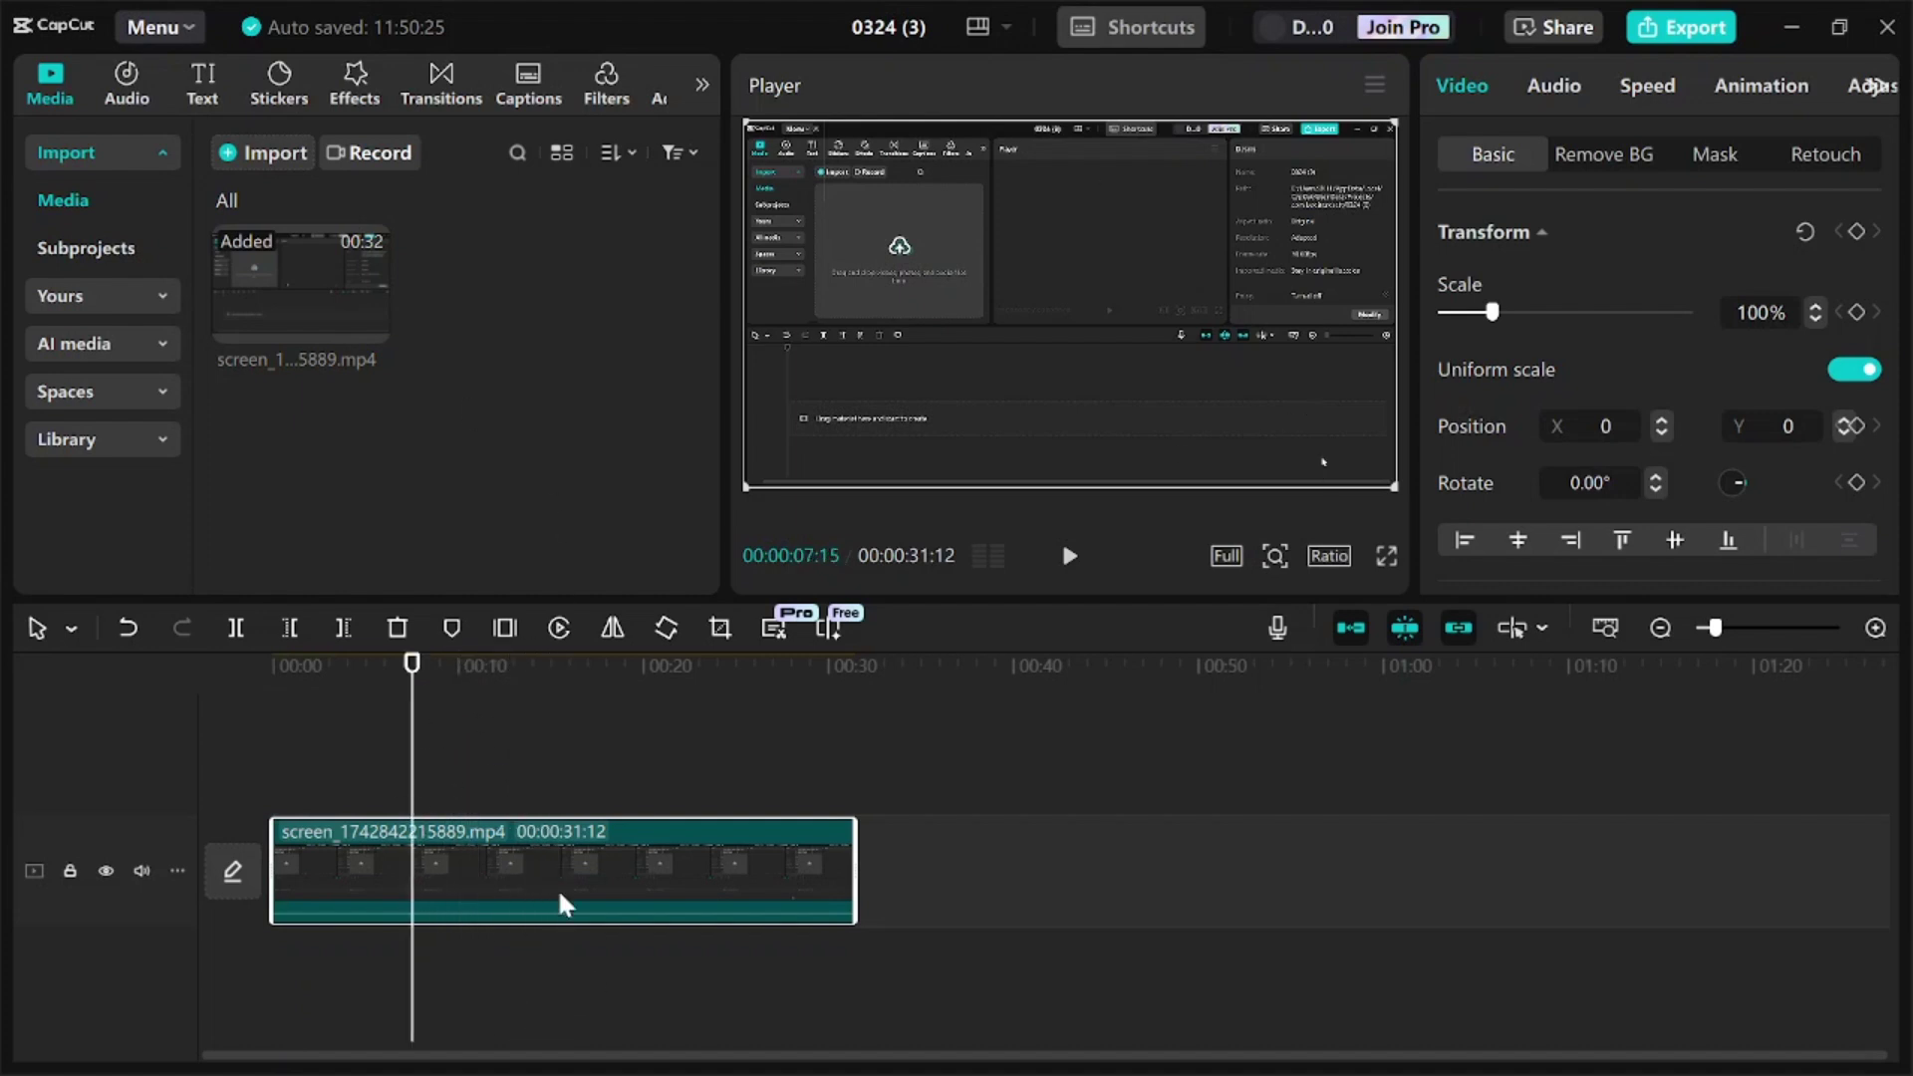
left_click(750, 896)
left_click_drag(856, 900, 820, 899)
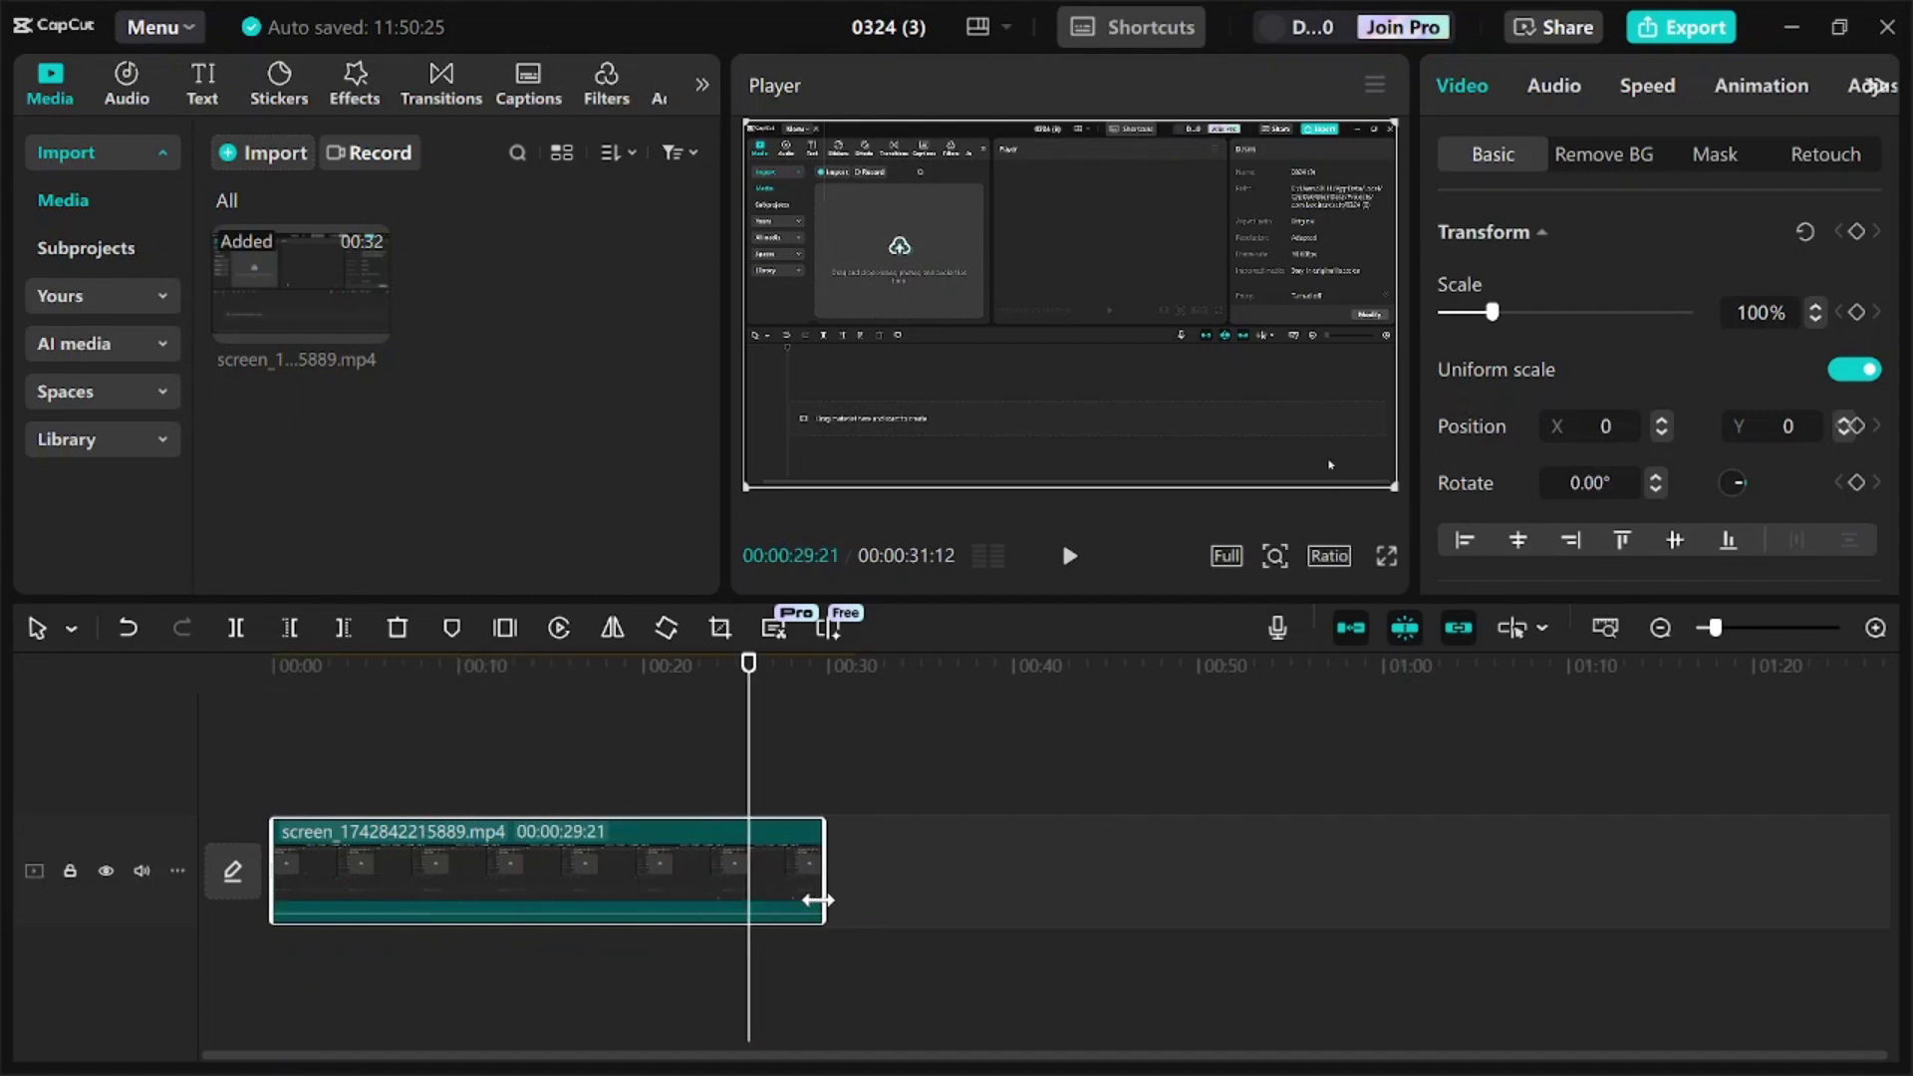